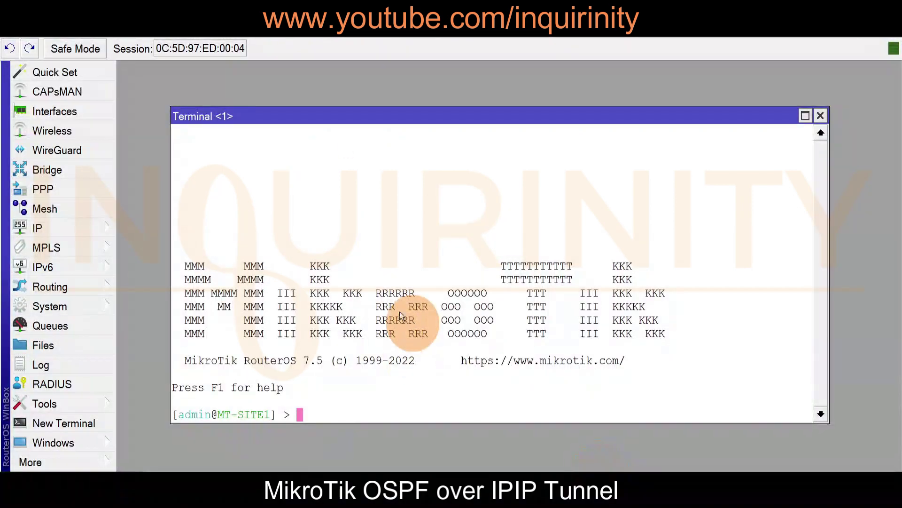
Step: Review the settings of the SITE-IPIP-TUNNEL interface and its entry in the IP address list
click(355, 312)
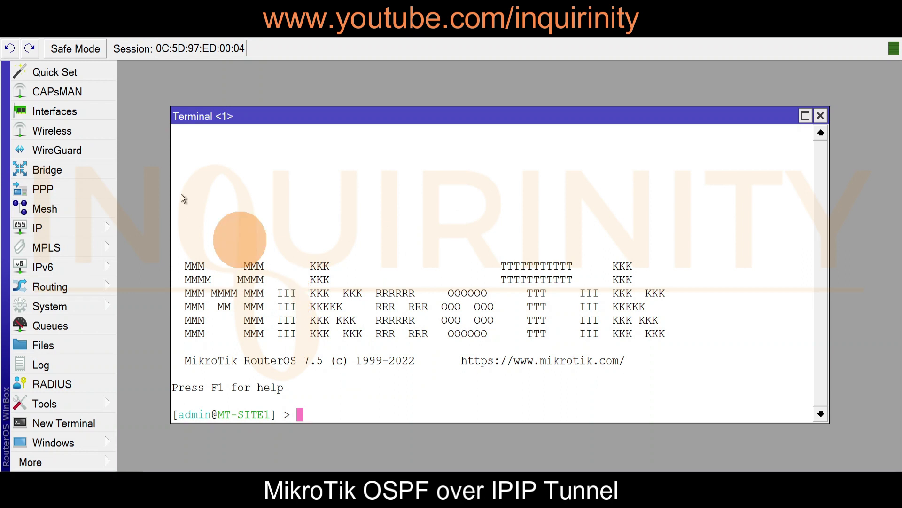
click(61, 117)
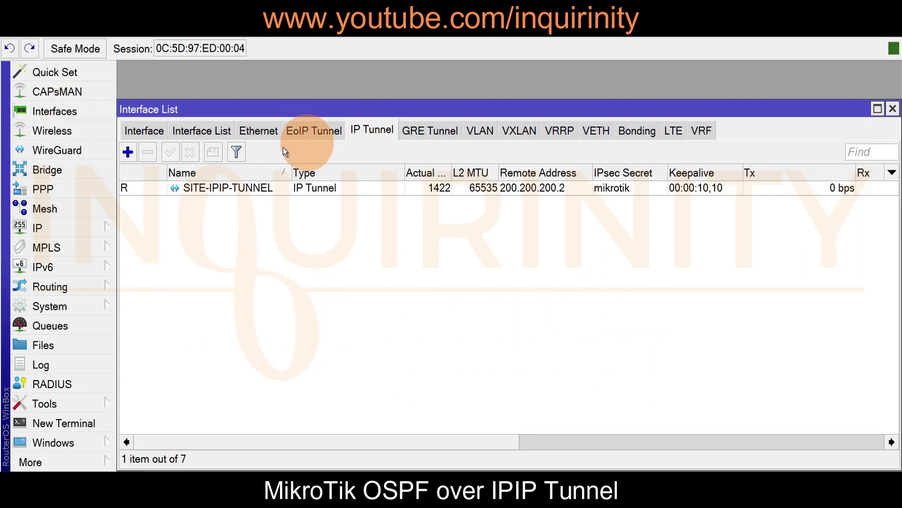
double_click(222, 193)
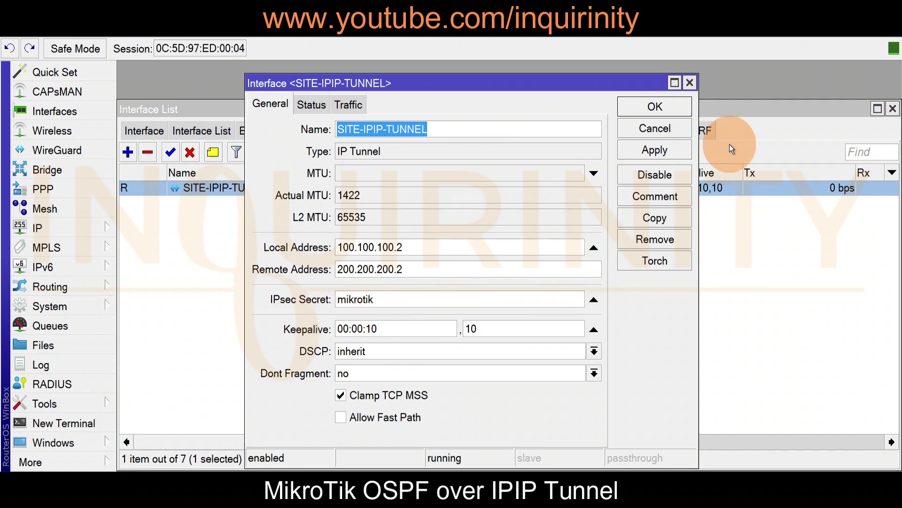
click(675, 130)
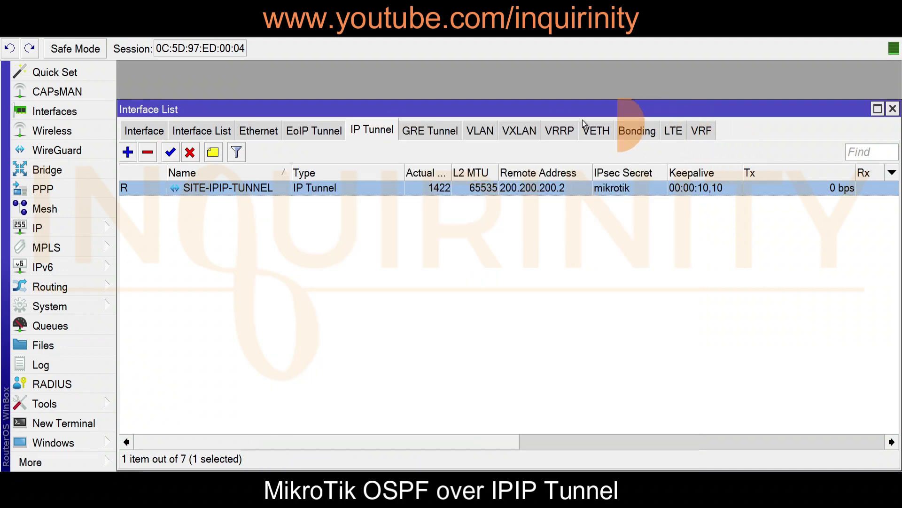
click(62, 227)
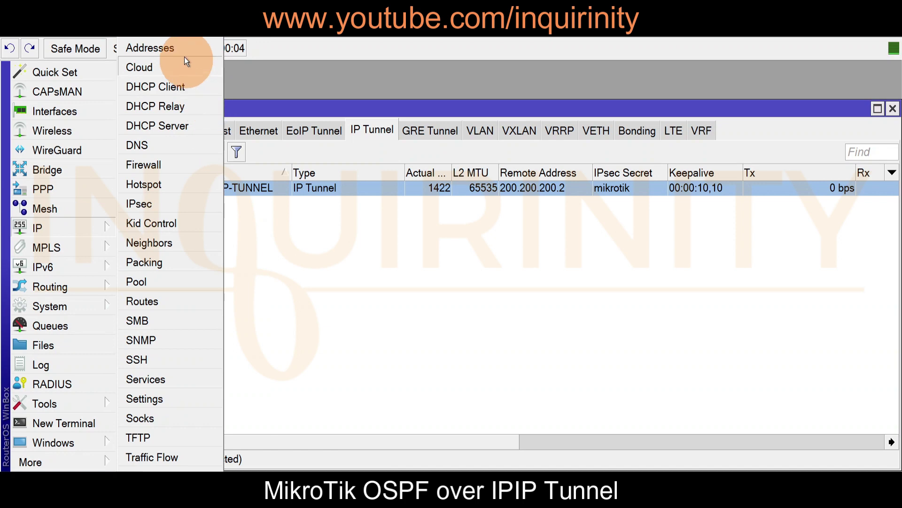
click(179, 46)
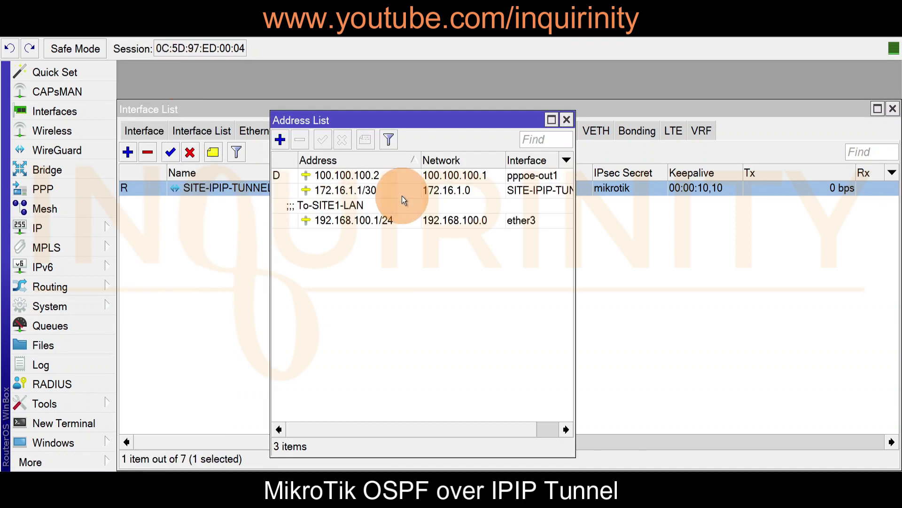
click(322, 191)
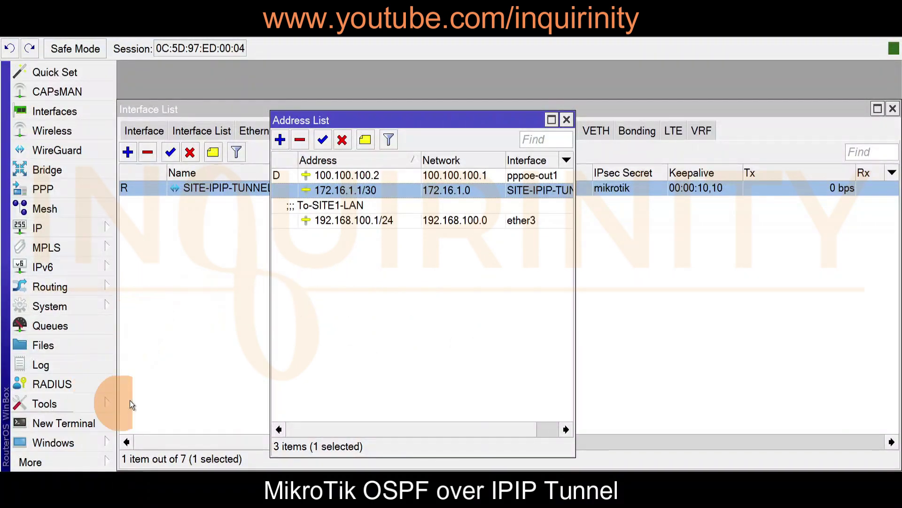
Step: Return to the open router terminal and ping the remote tunnel address 172.16.1.2
click(96, 443)
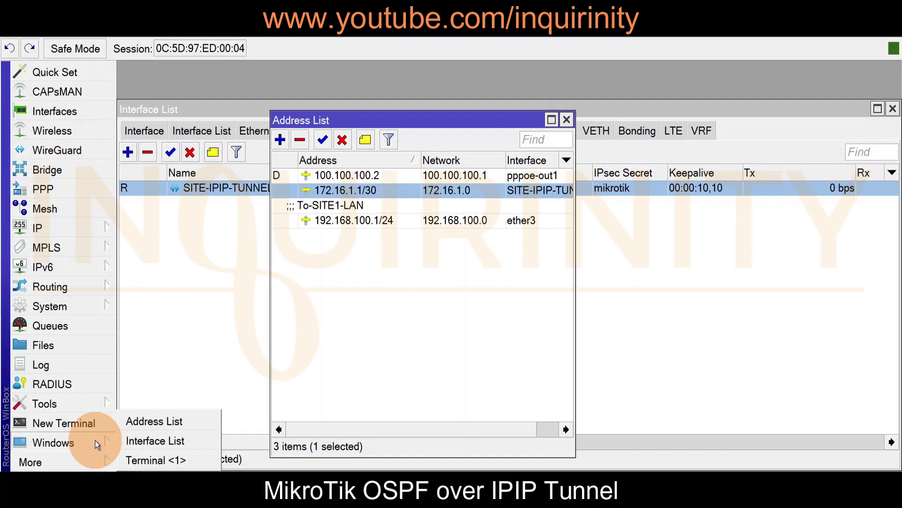
click(141, 461)
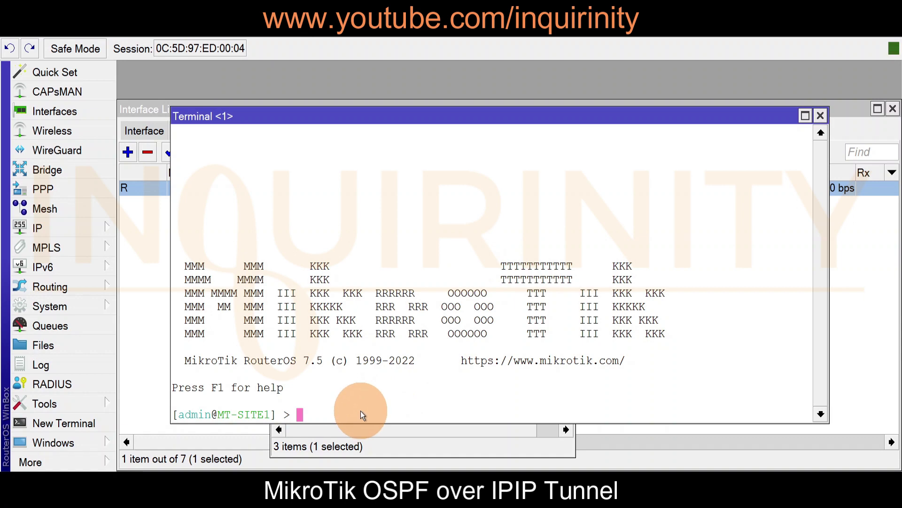
text(ping 172.16.1.2)
key(Return)
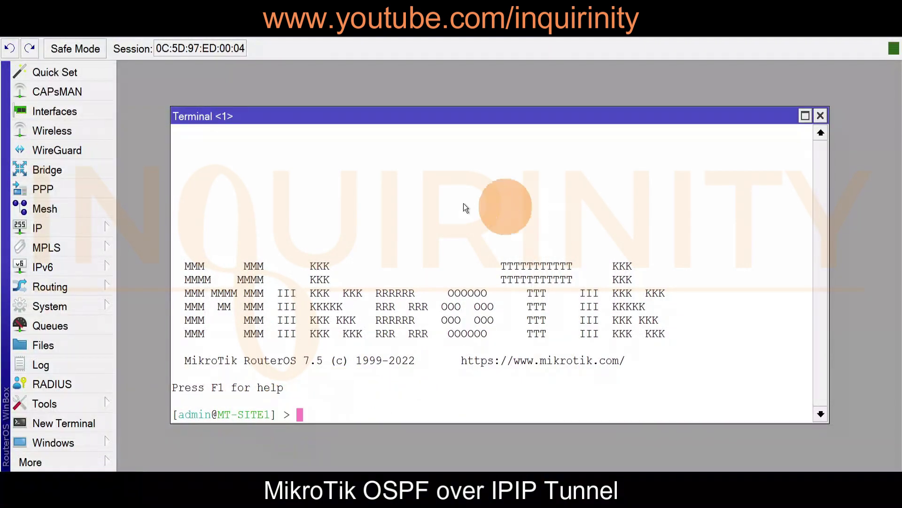
Step: Examine the IP route list at full size, focusing on the static route to 192.168.200.0/24
click(45, 228)
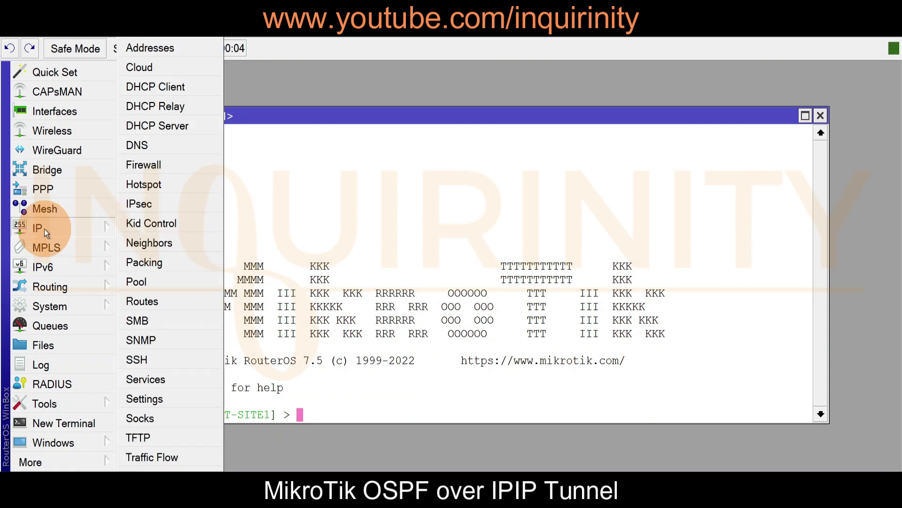
click(149, 298)
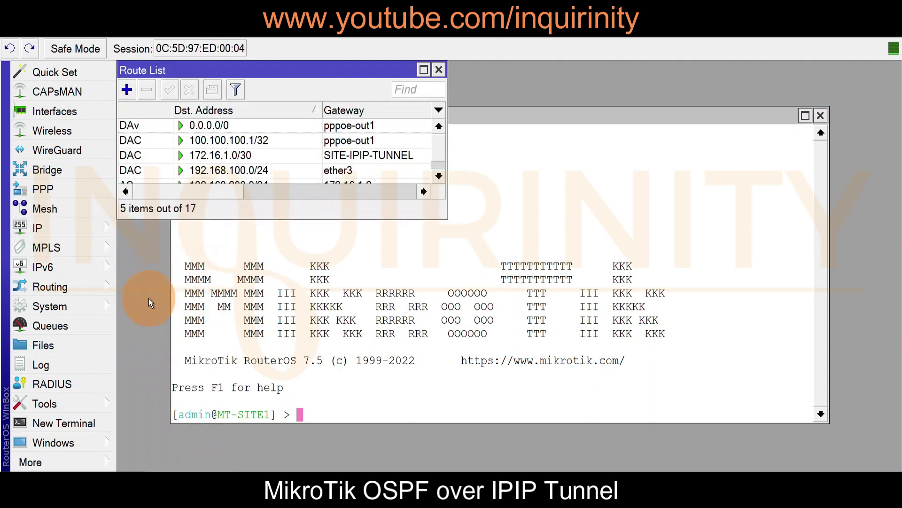
click(422, 70)
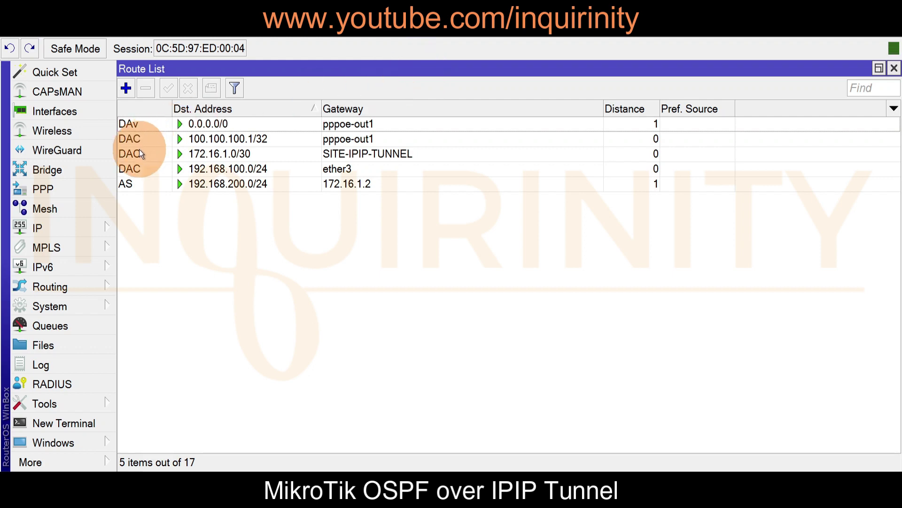
click(220, 187)
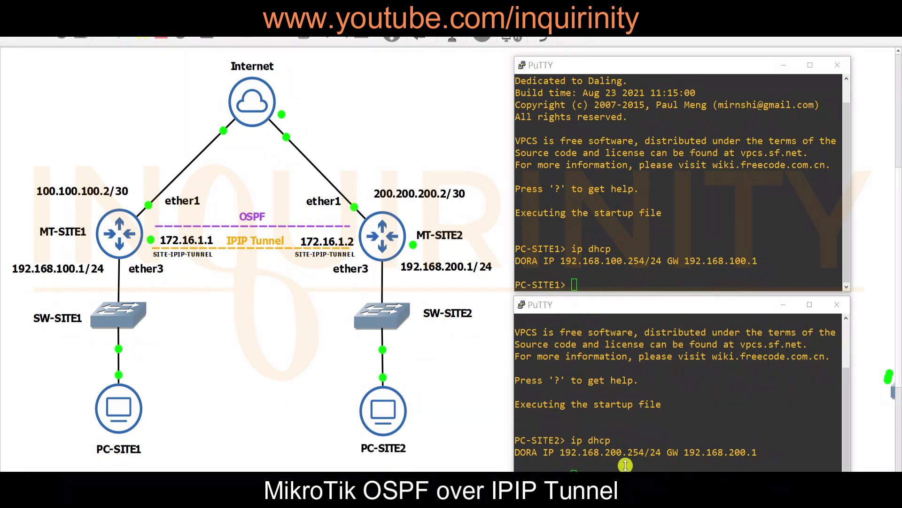
Step: Switch to the PC-SITE1 PuTTY console and ping 192.168.200.254 with the -t option
click(604, 284)
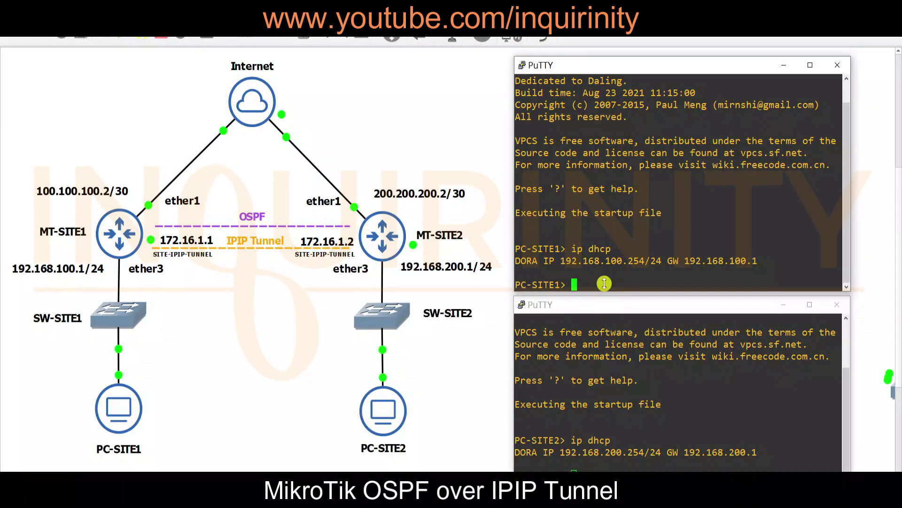
text(ping 192.168.200.254 -t)
key(Return)
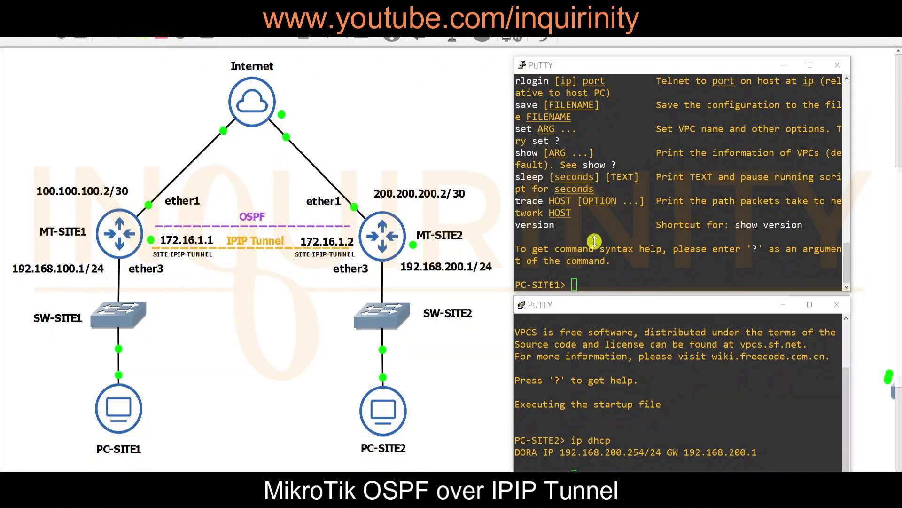
Step: Trace the path from PC-SITE1 to 192.168.200.254
click(601, 283)
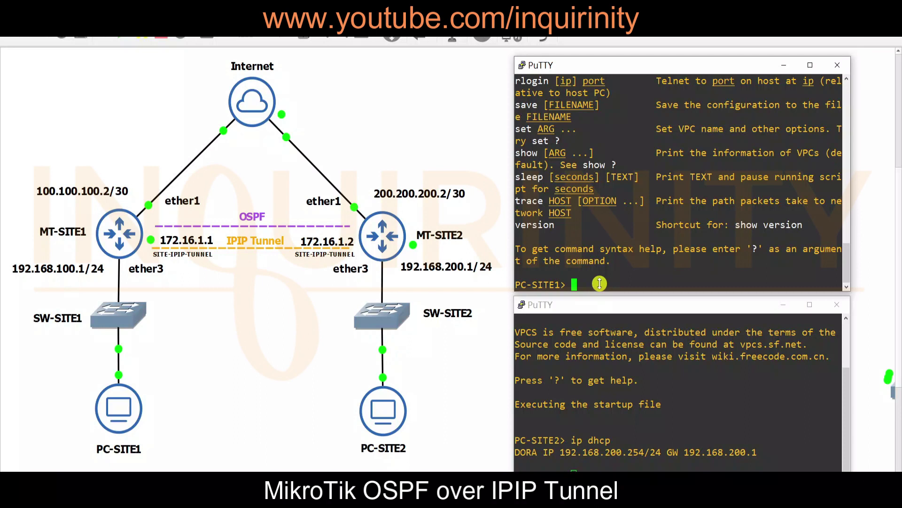
text(trace)
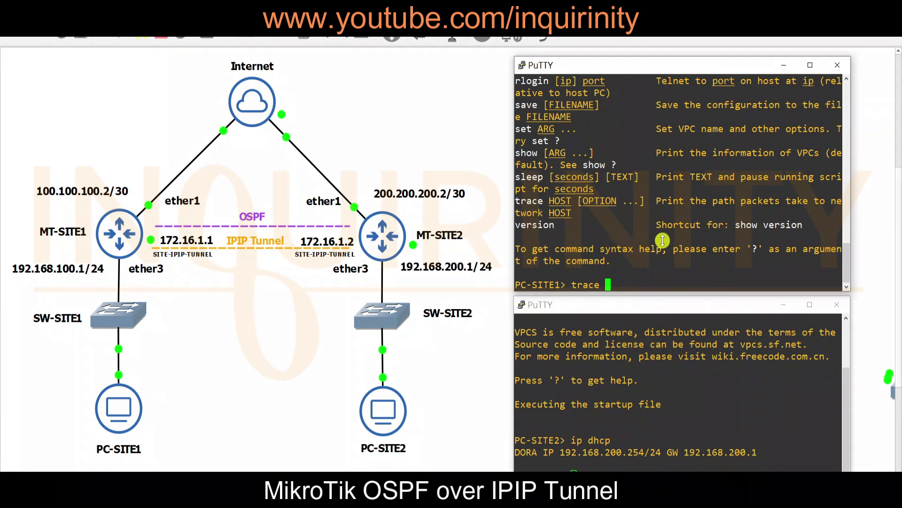
text(192.168.200.254)
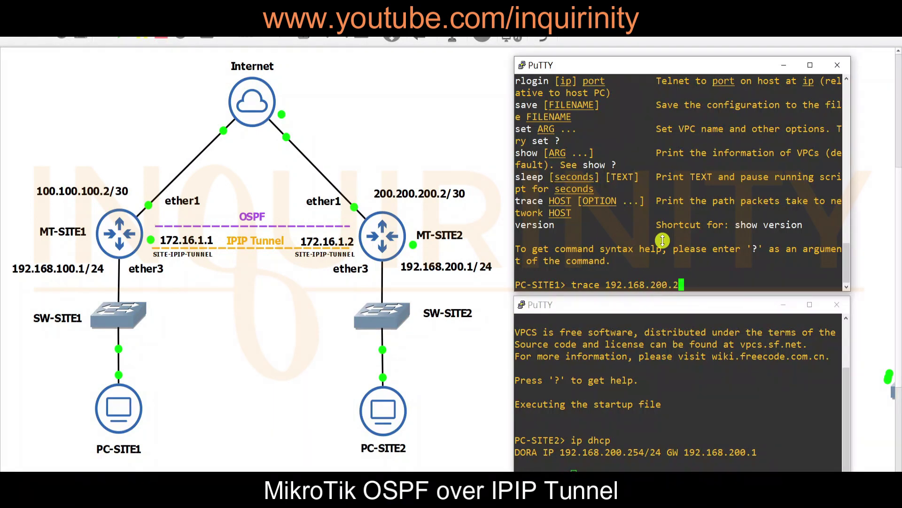
key(Return)
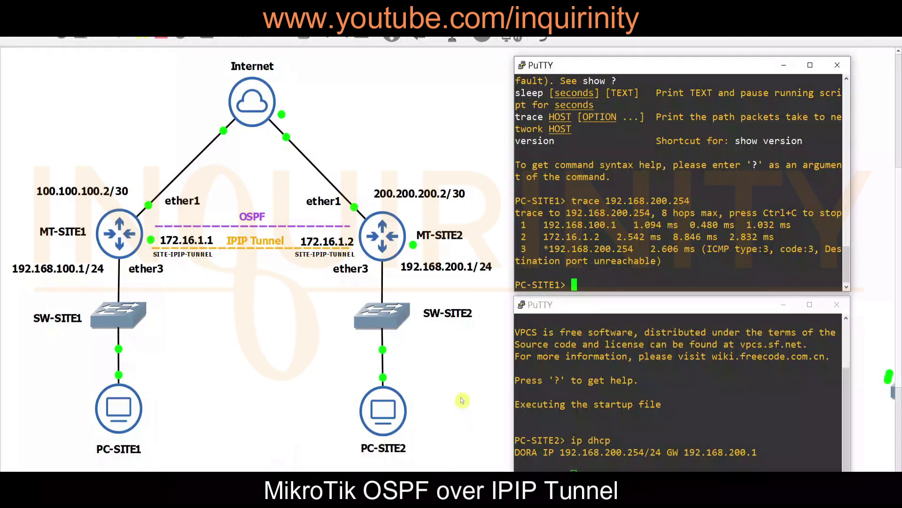
click(438, 391)
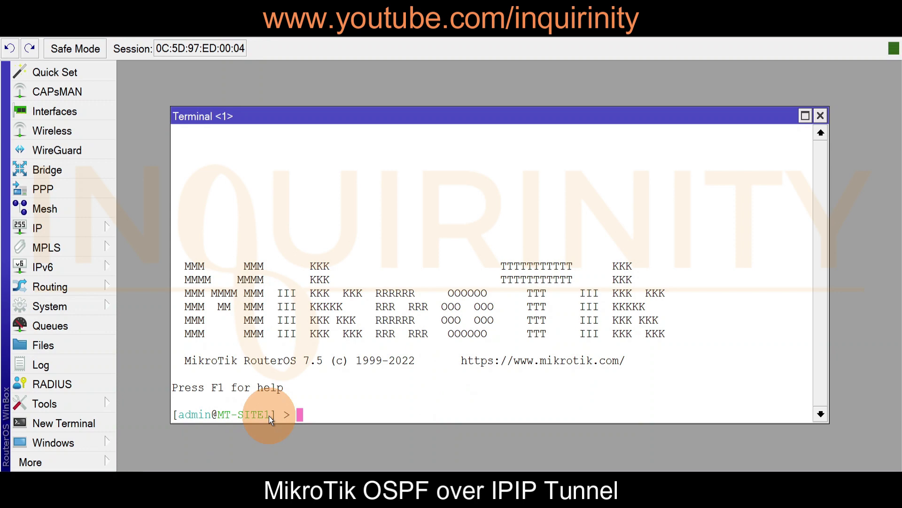
Step: In WinBox on MT-SITE1, set the distance of the static route to 192.168.200.0/24 to 111 and save it
click(76, 229)
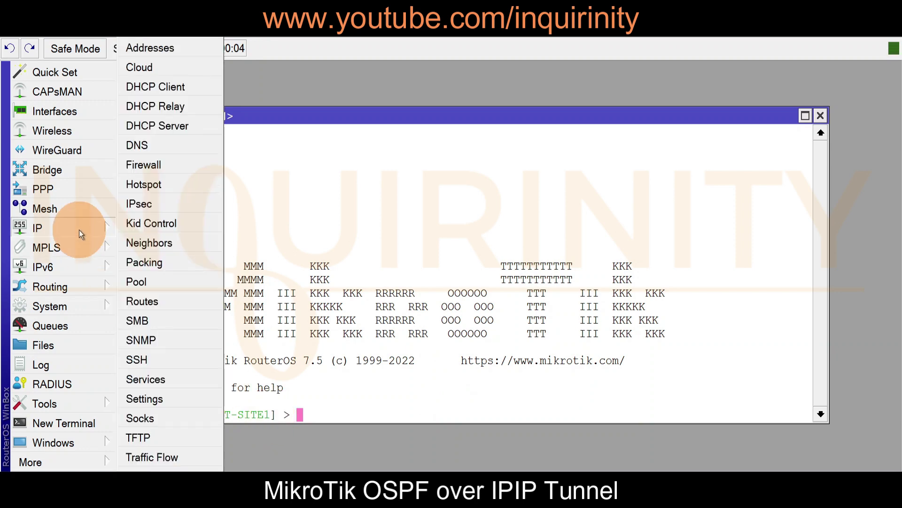
click(130, 299)
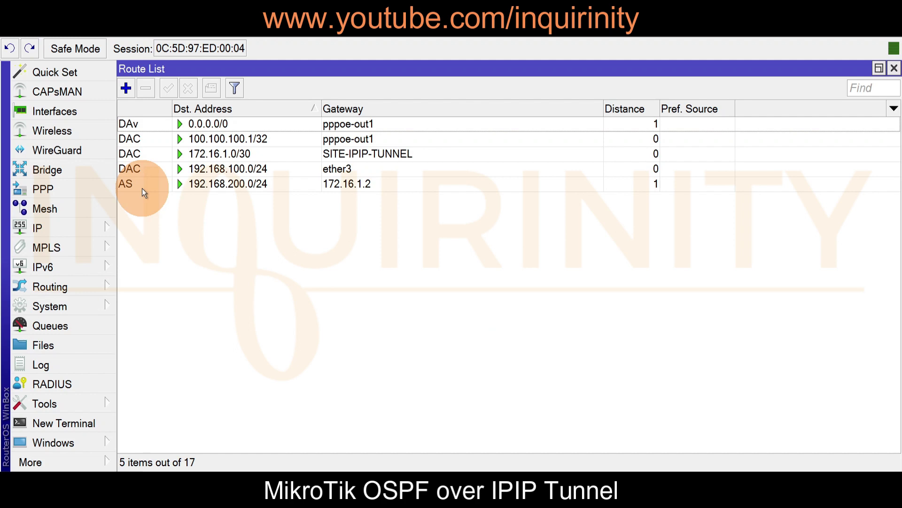
mouse_move(142, 188)
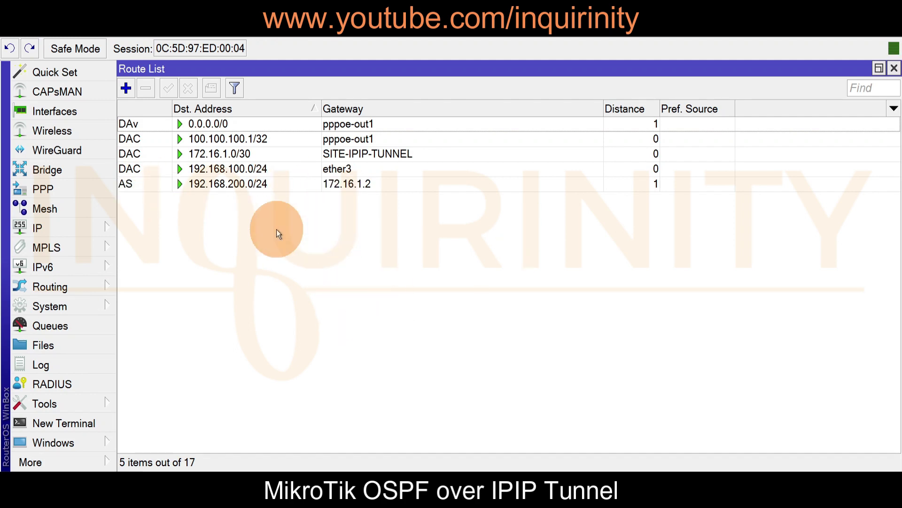
click(245, 186)
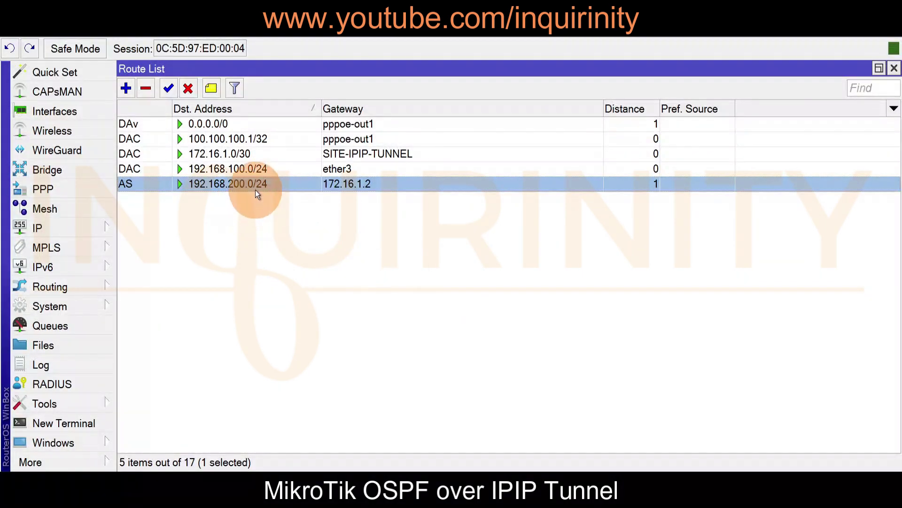
double_click(221, 187)
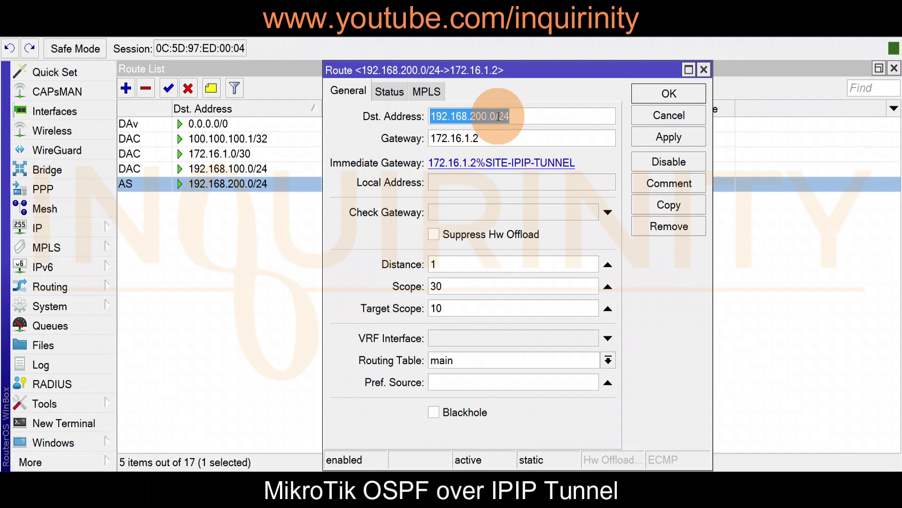
click(452, 264)
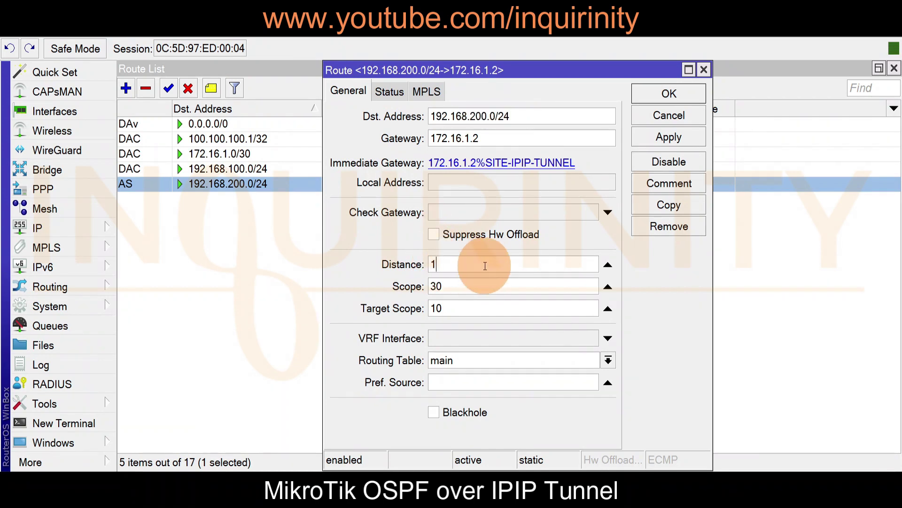
text(11)
key(BackSpace)
key(BackSpace)
text(25)
key(BackSpace)
key(BackSpace)
text(11)
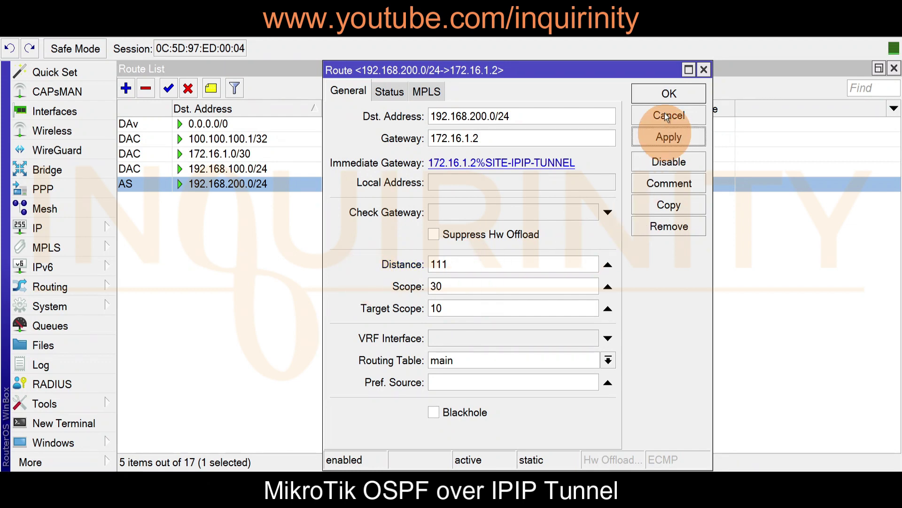
click(665, 99)
Step: Check the Router ID list in MT-SITE1's routing settings for its dynamic ID
click(301, 276)
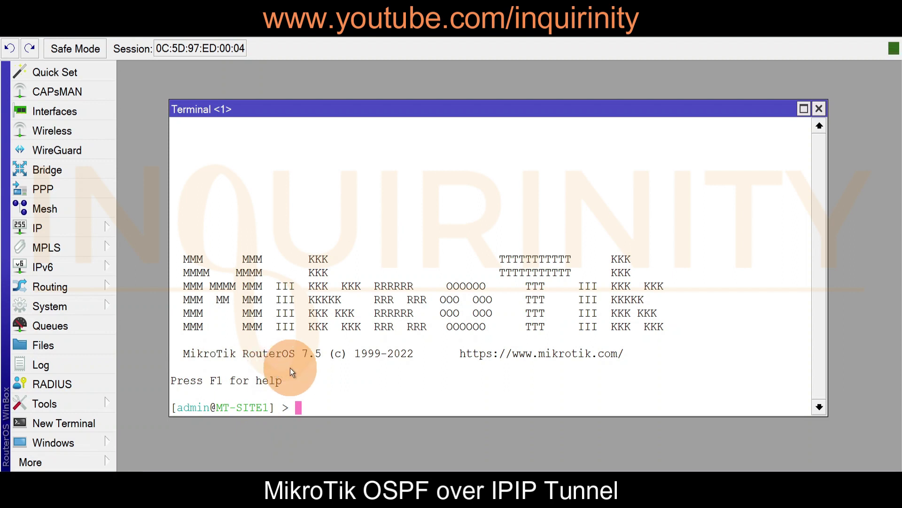
click(75, 283)
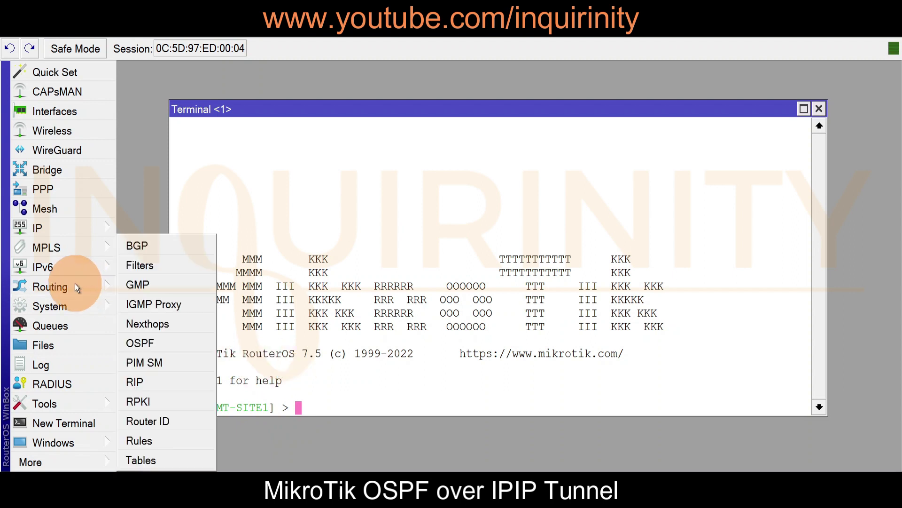
click(175, 417)
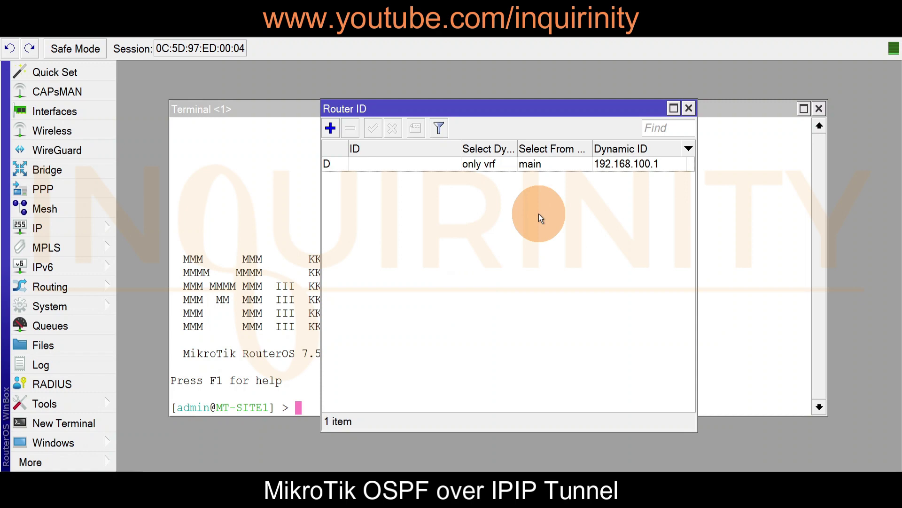
Step: Add a bridge interface named loopback, keeping its other settings at their defaults
click(49, 170)
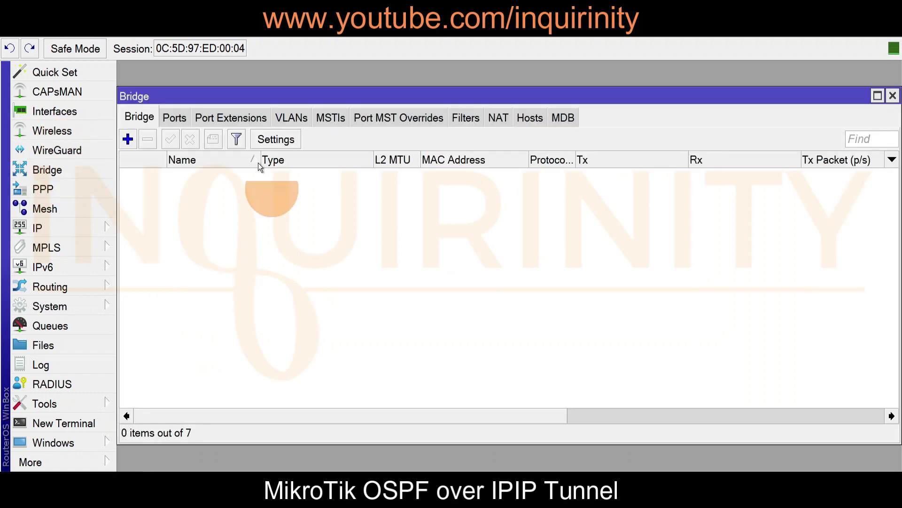
click(131, 139)
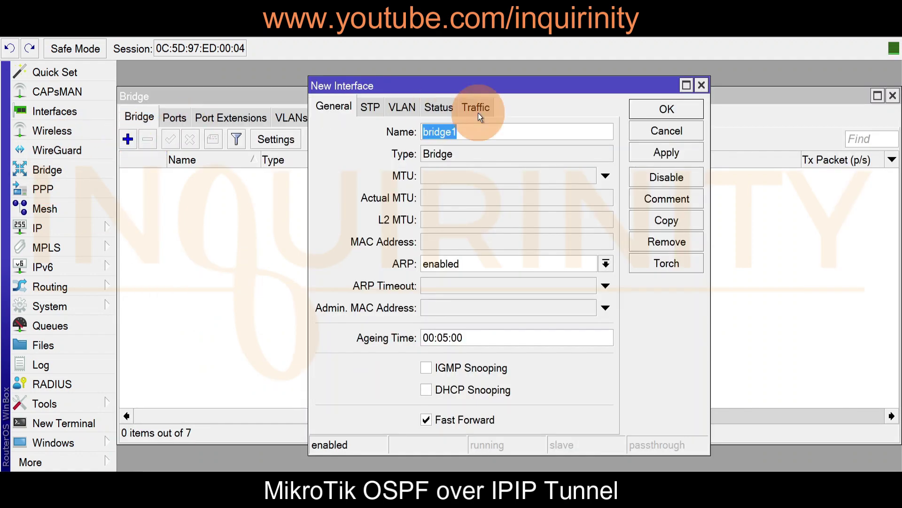
text(loop)
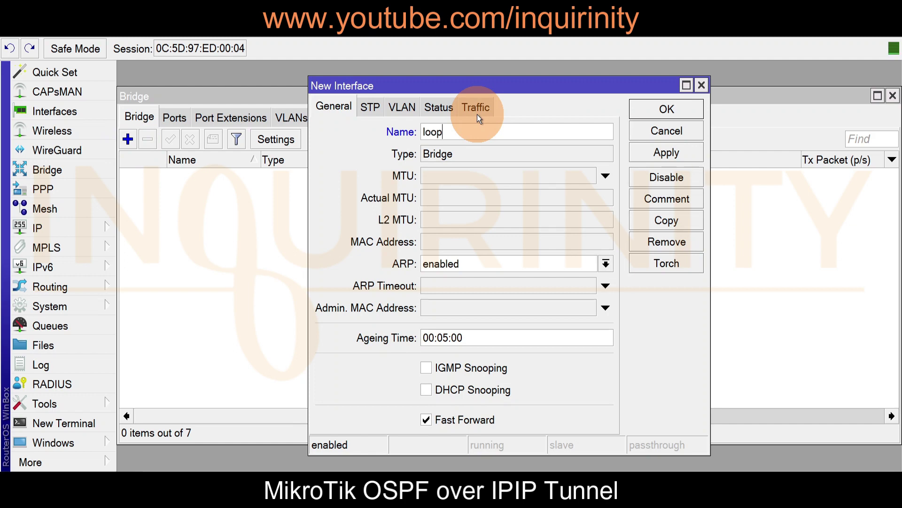
text(back)
click(660, 111)
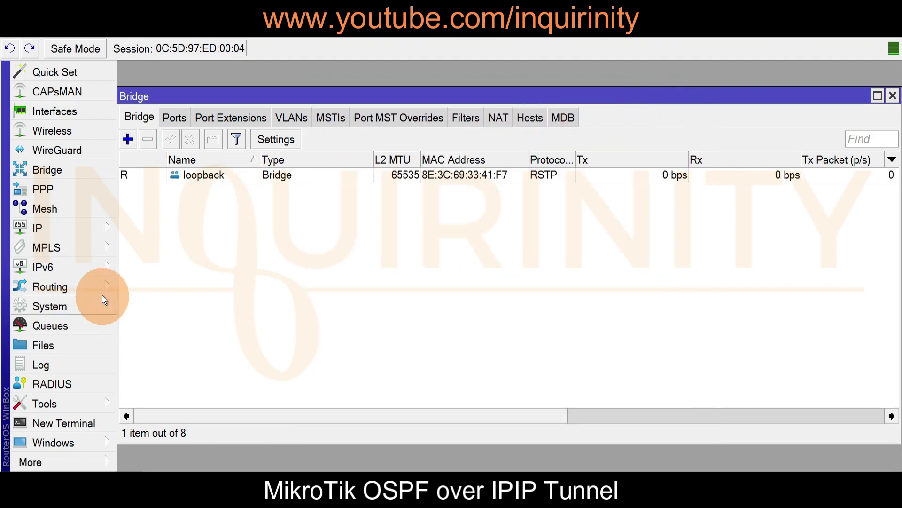
Step: Add the IP address 172.31.255.1 to the loopback interface on MT-SITE1
click(74, 224)
click(160, 57)
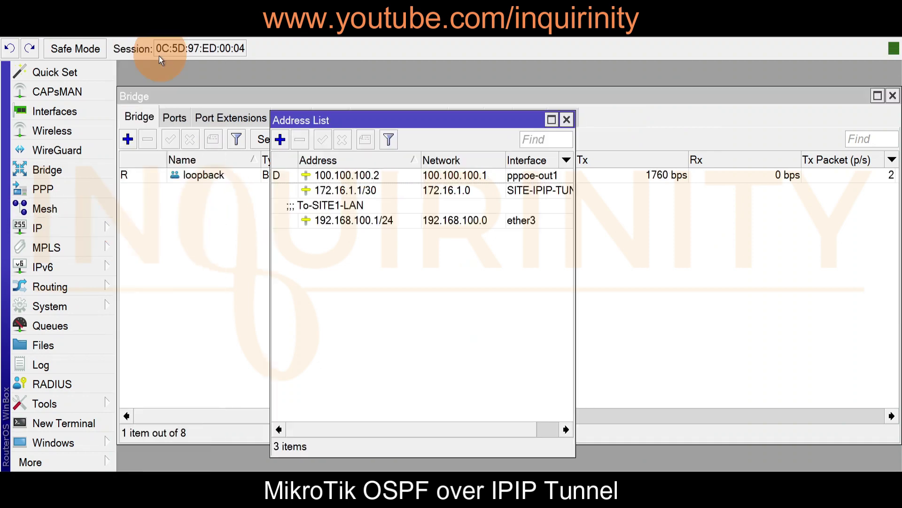
click(280, 139)
click(623, 304)
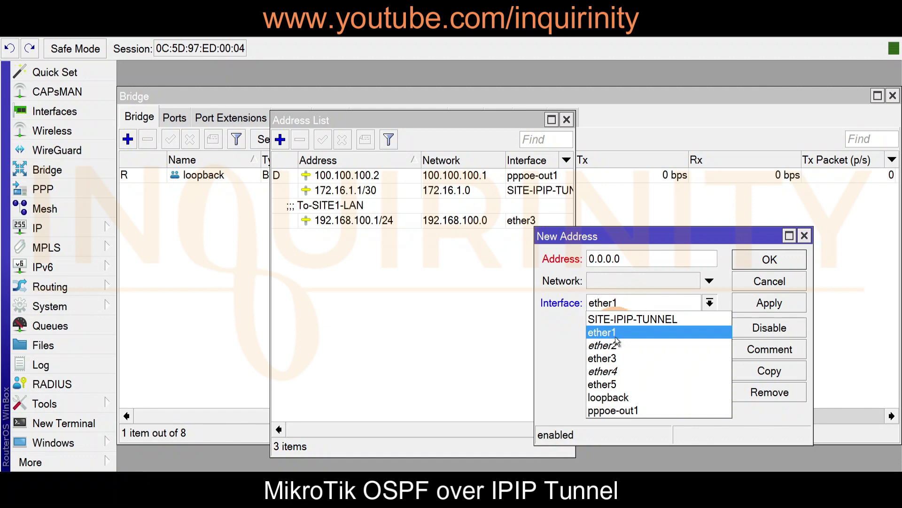
click(618, 398)
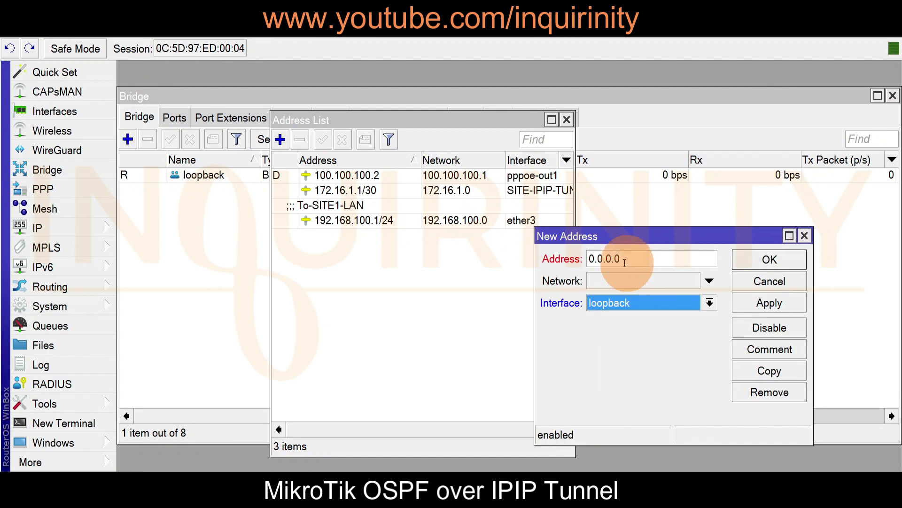
drag(640, 258, 535, 263)
text(172.31.255.1)
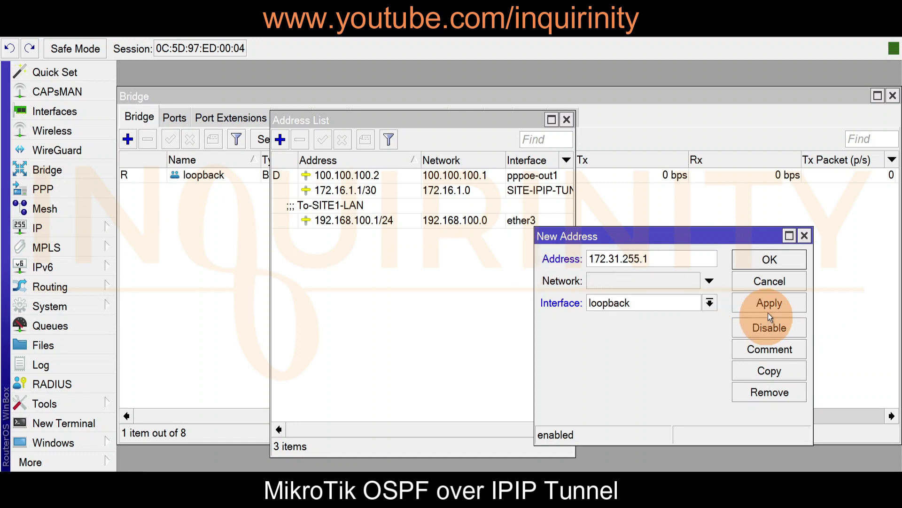
click(770, 303)
click(769, 259)
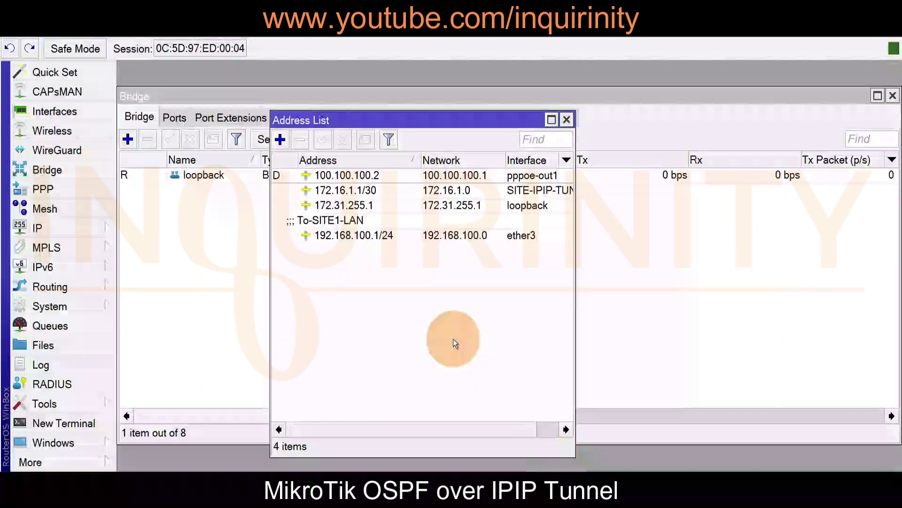
Step: Add a Router ID entry named router-id with ID 172.31.255.1 and dynamic selection limited to only loopback
click(77, 443)
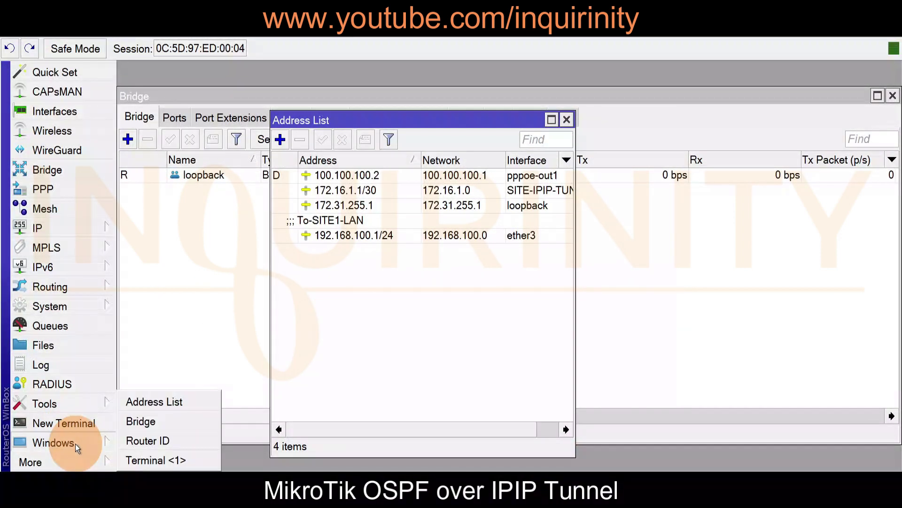
click(155, 441)
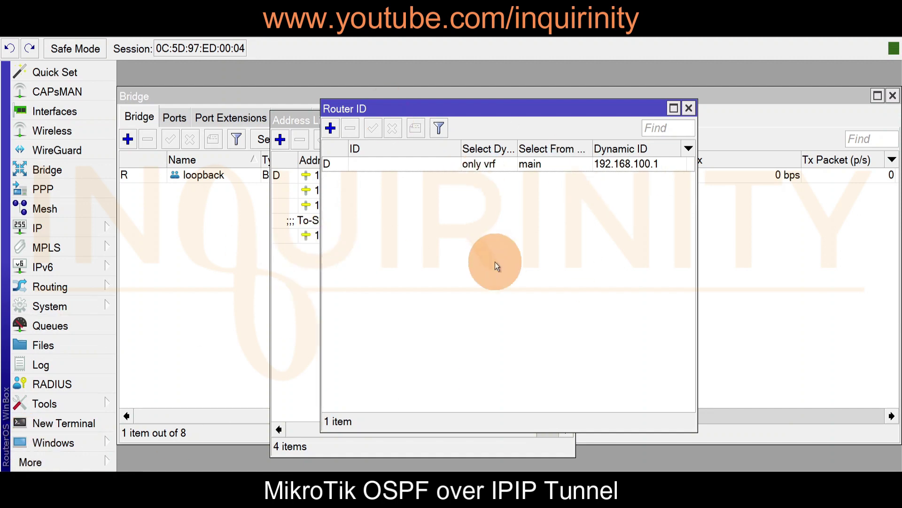
click(331, 127)
text(router-id)
click(520, 220)
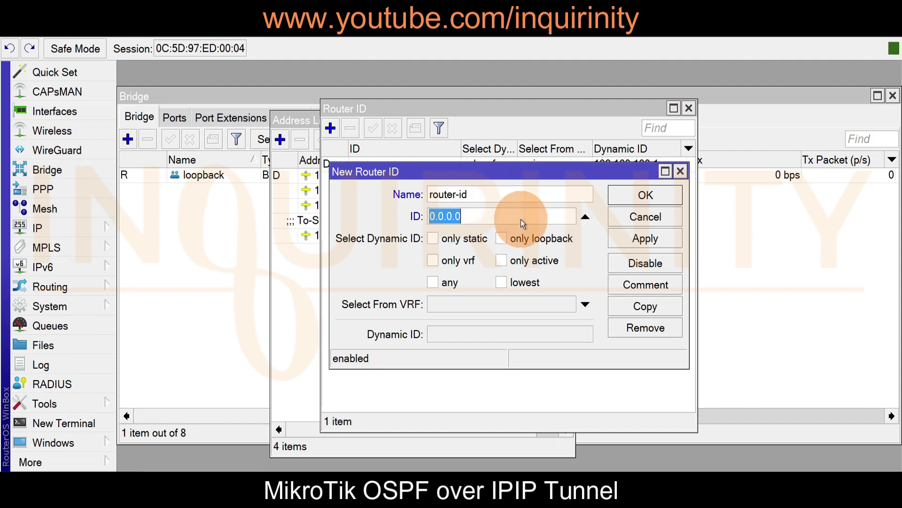
text(172.31.255.1)
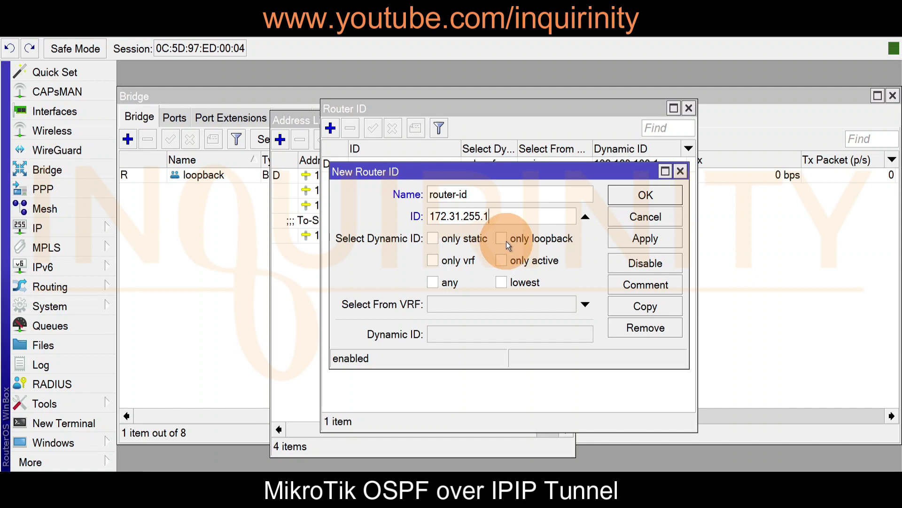
click(497, 241)
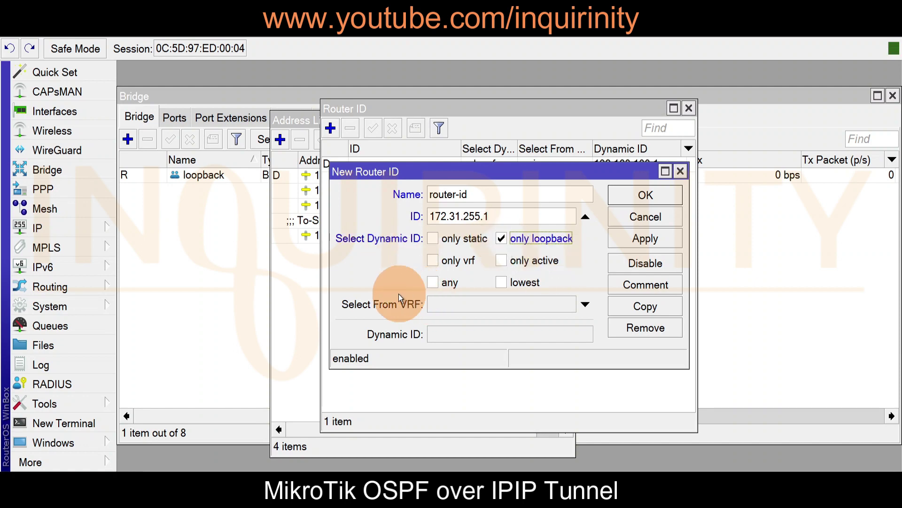
click(635, 243)
click(646, 195)
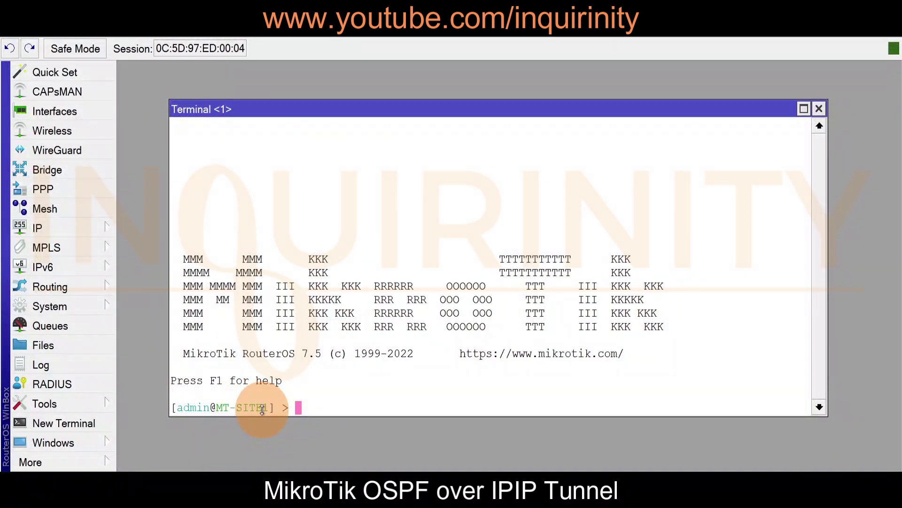
Step: Create an OSPF instance with the default name, using router-id as its Router ID and redistributing connected routes
click(49, 286)
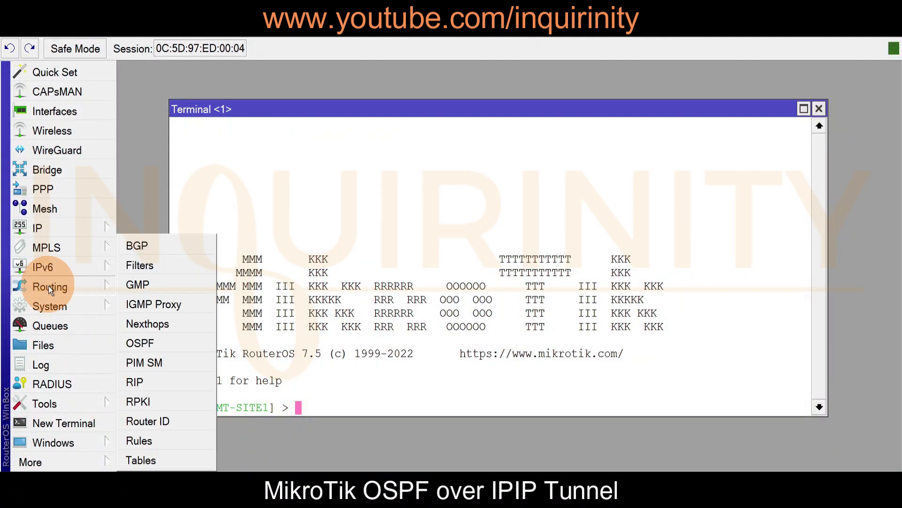
click(128, 339)
click(244, 116)
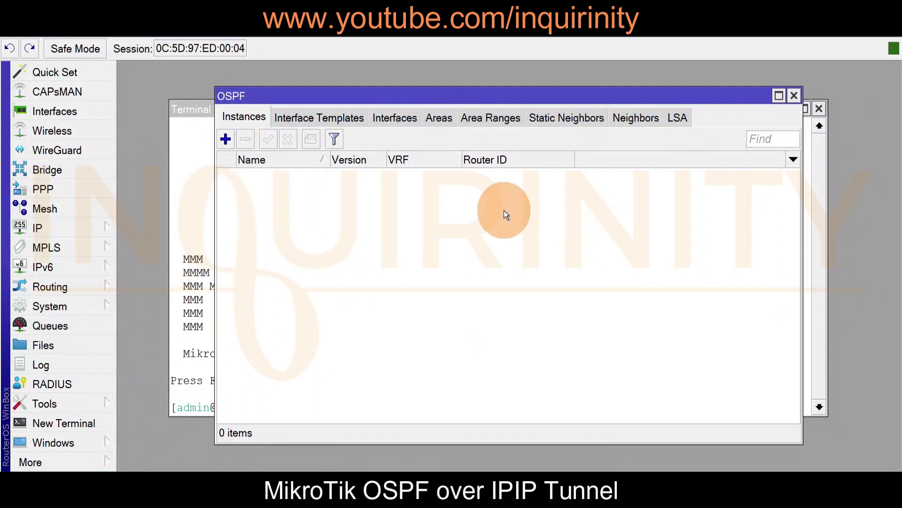
click(228, 138)
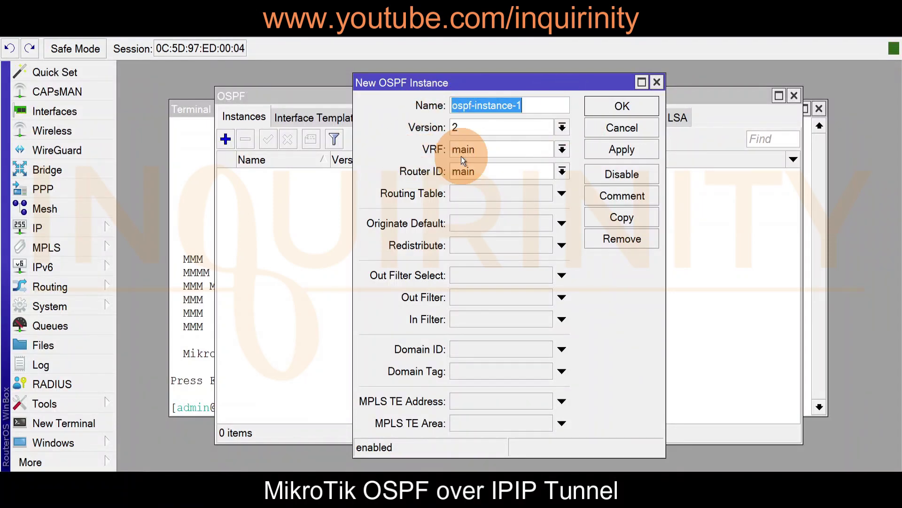
click(470, 170)
click(562, 172)
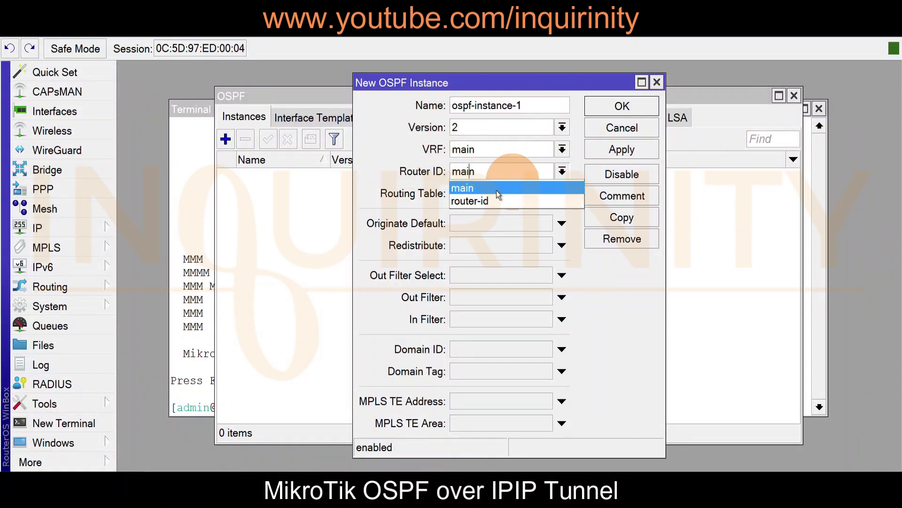
click(483, 201)
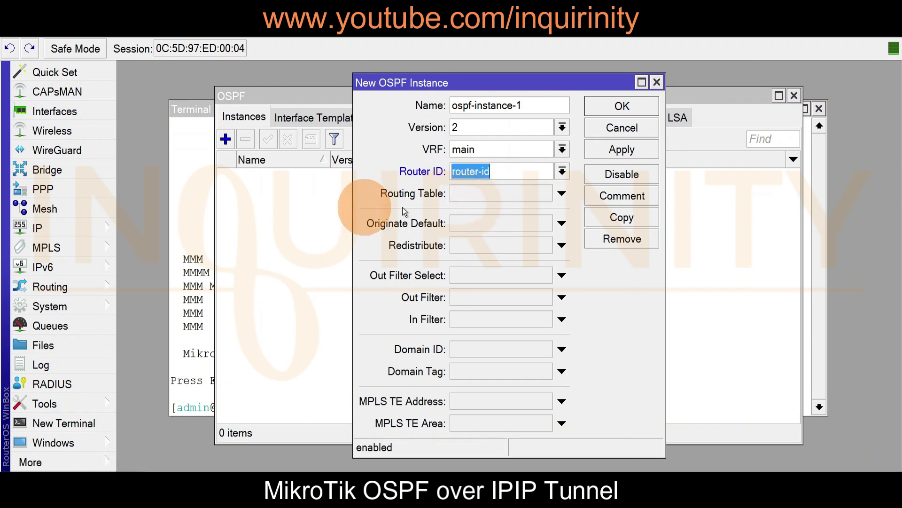
click(529, 250)
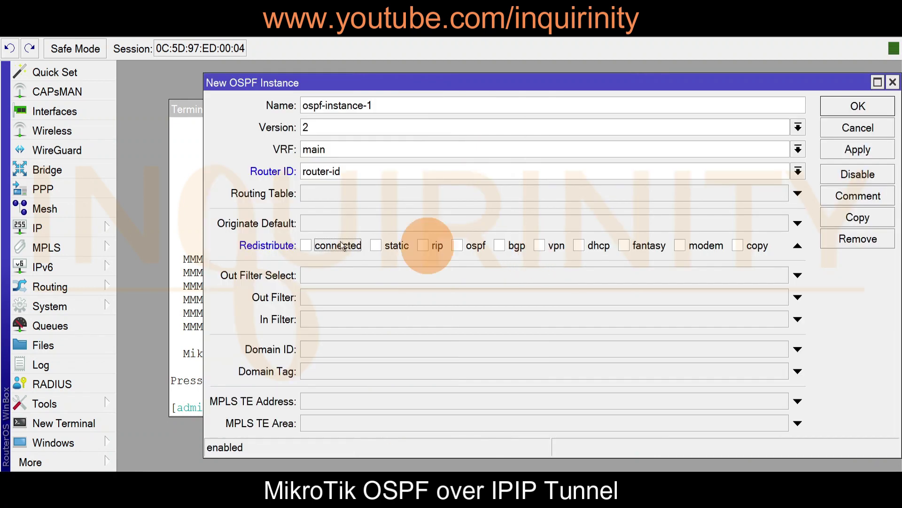
click(305, 245)
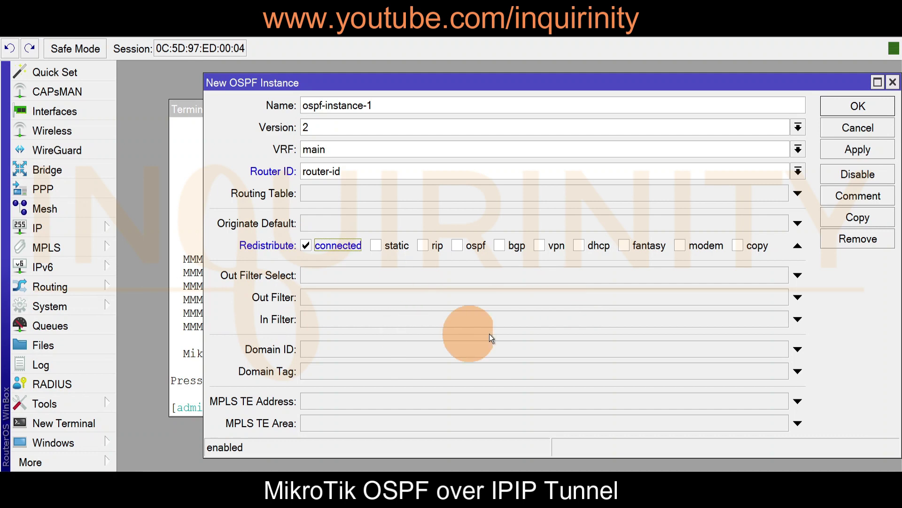
click(854, 150)
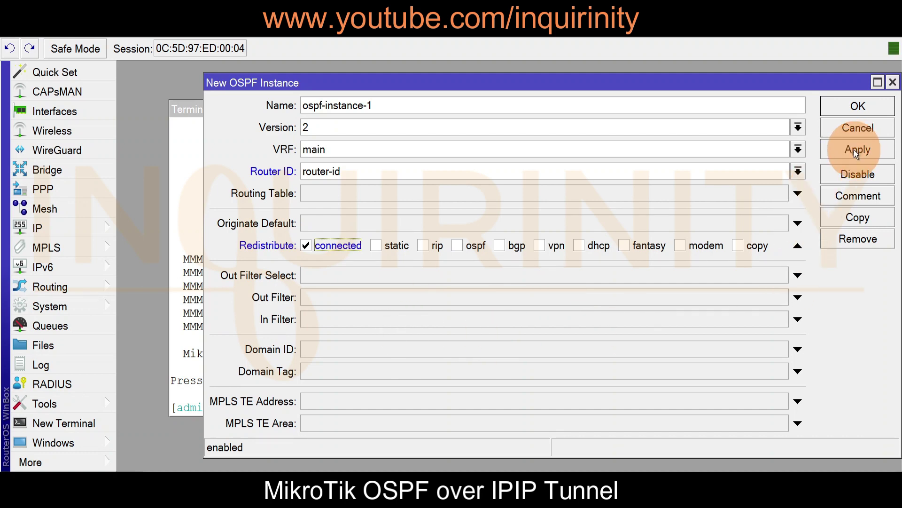
click(857, 109)
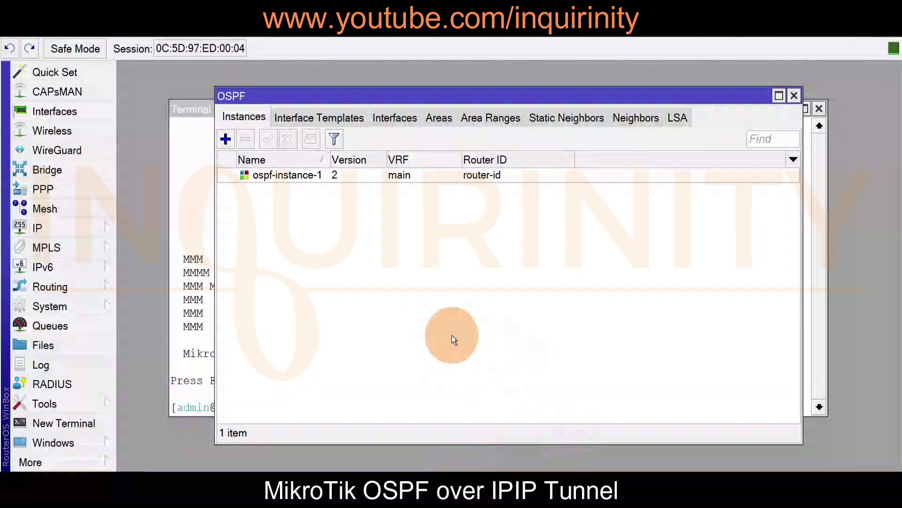
Step: Add an OSPF area named backbone to the instance, keeping area ID 0.0.0.0 and the default type
click(440, 118)
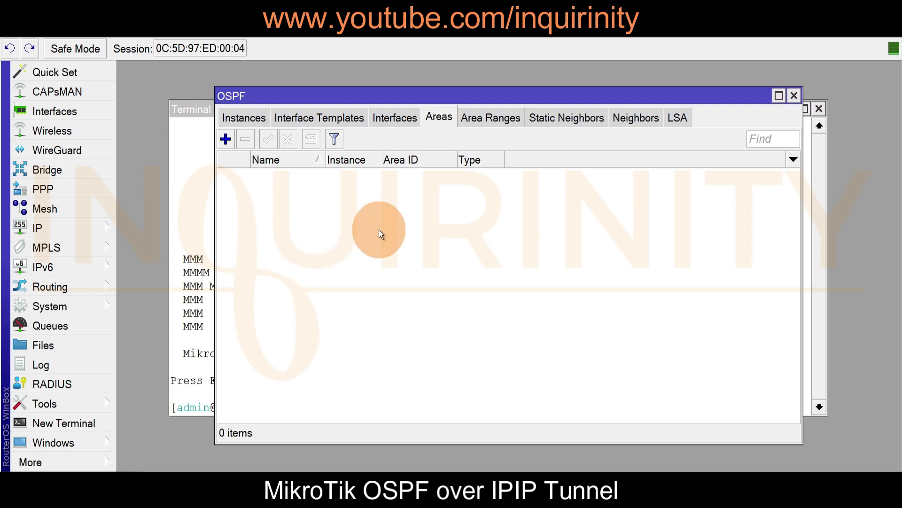
click(225, 139)
text(b)
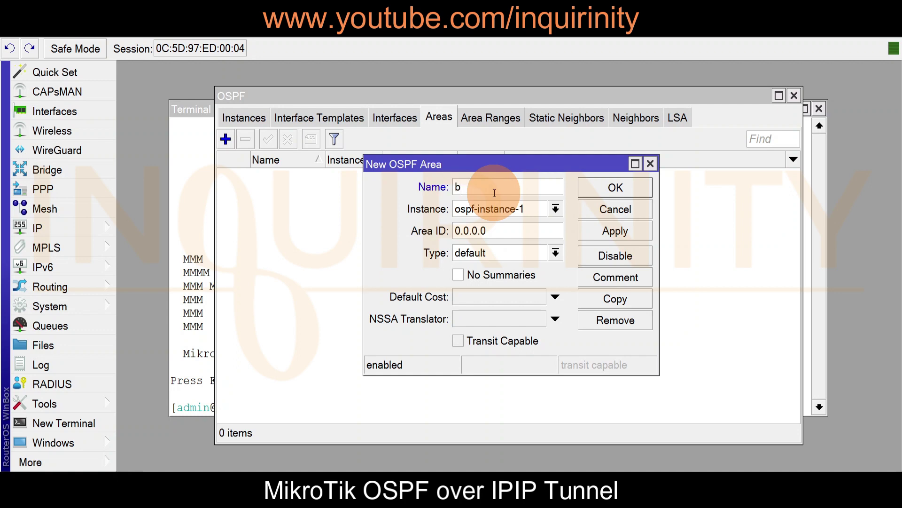
text(ackbone)
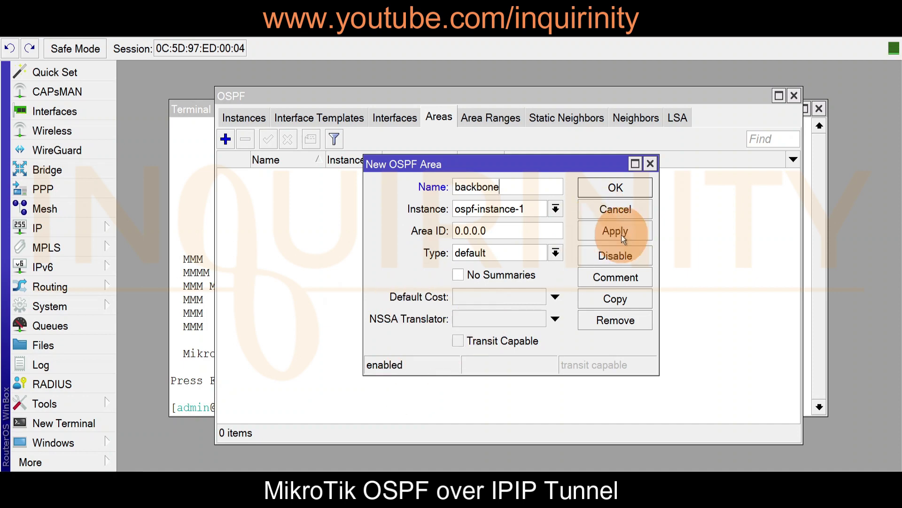
click(608, 234)
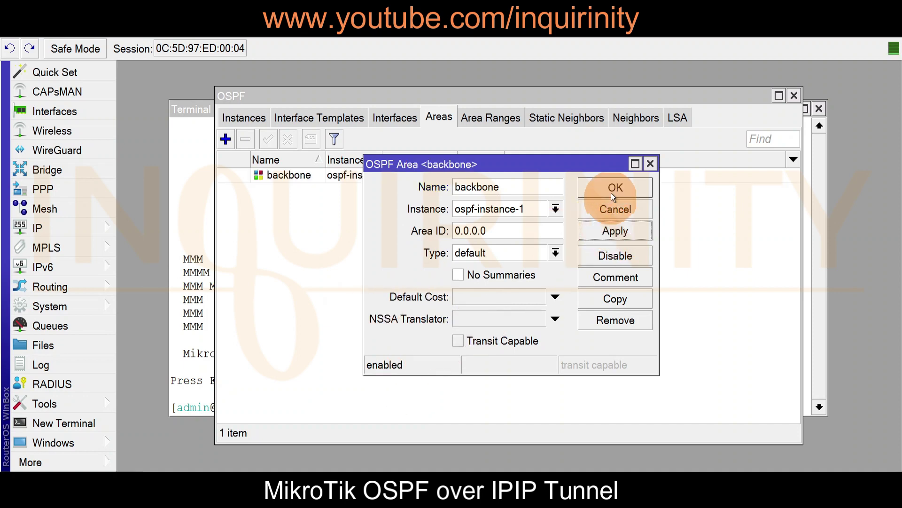
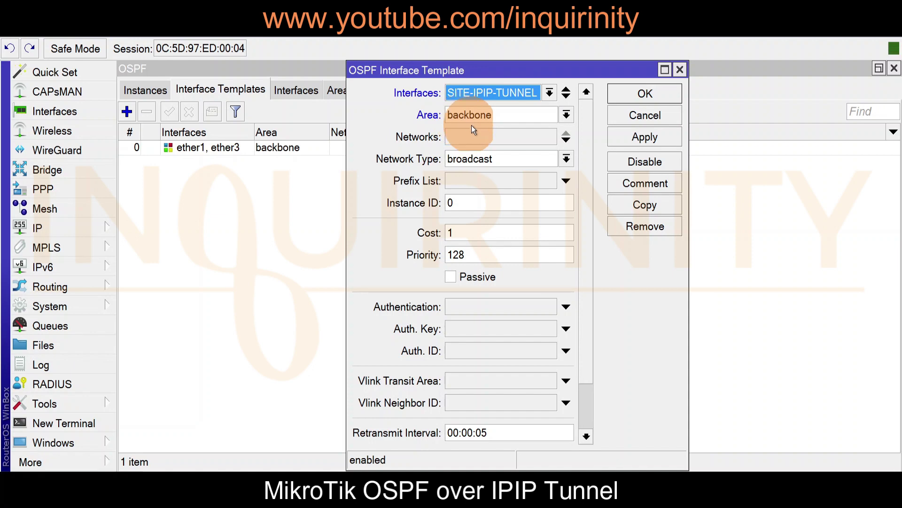
Step: Set the SITE-IPIP-TUNNEL interface template's network to 172.16.1.0/30 and its network type to ptp, and save the template
click(489, 136)
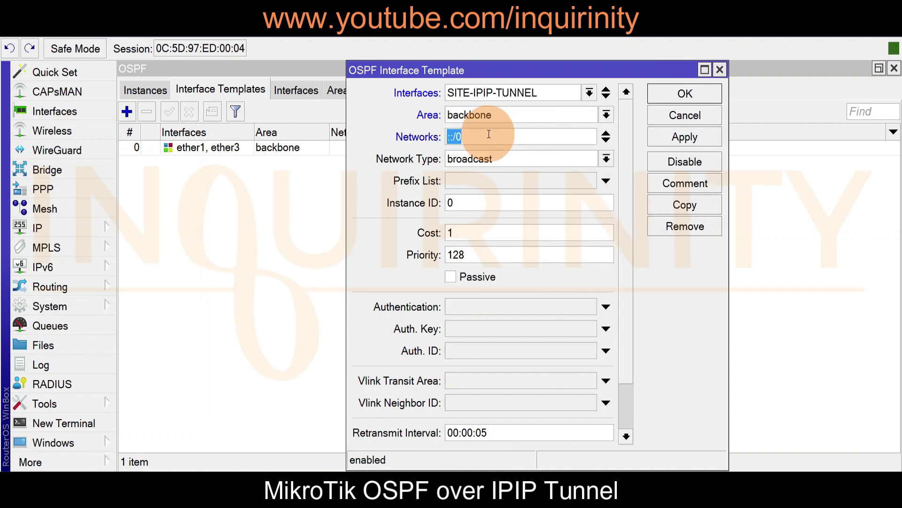
text(172.16.1.0/30)
click(472, 160)
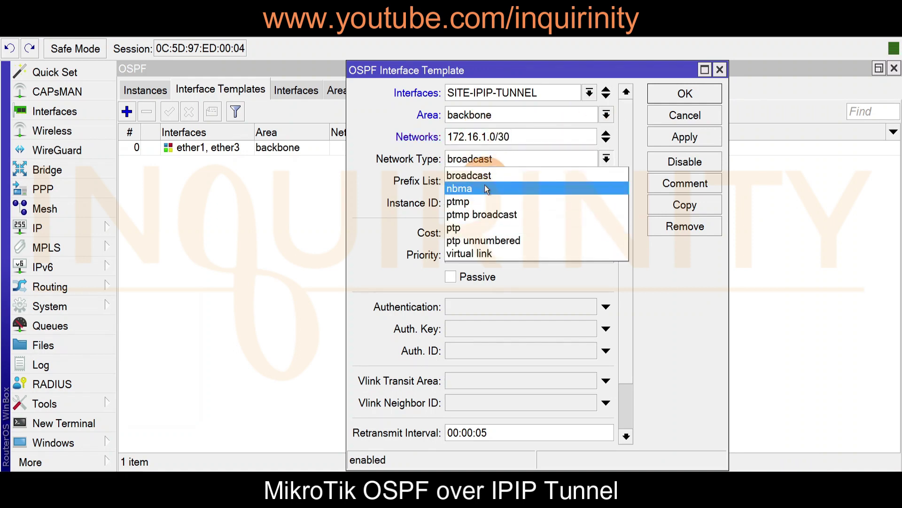
click(457, 229)
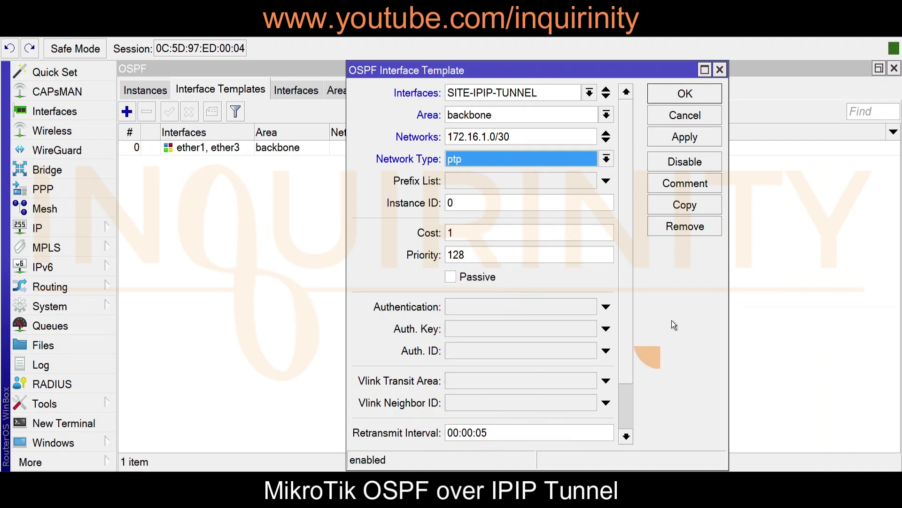
click(682, 141)
click(683, 95)
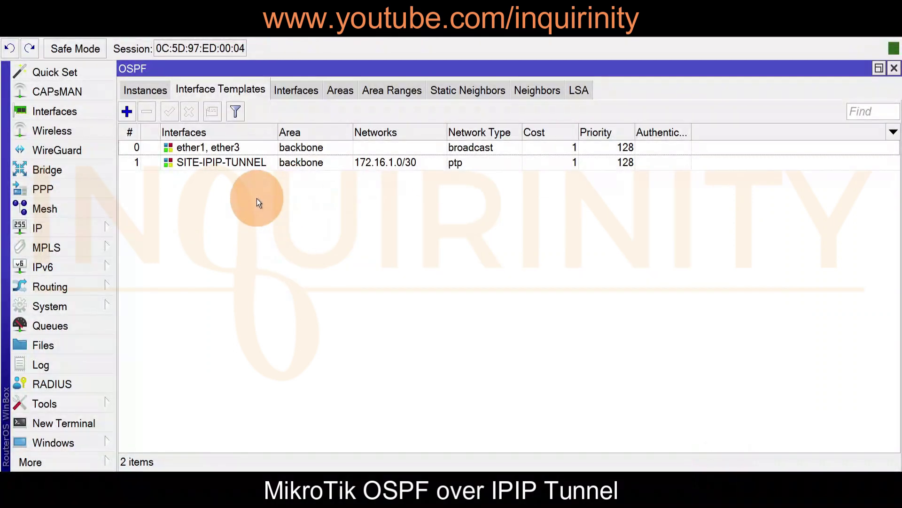
Step: Review MT-SITE1's OSPF instances, areas, active interfaces and neighbors
click(155, 91)
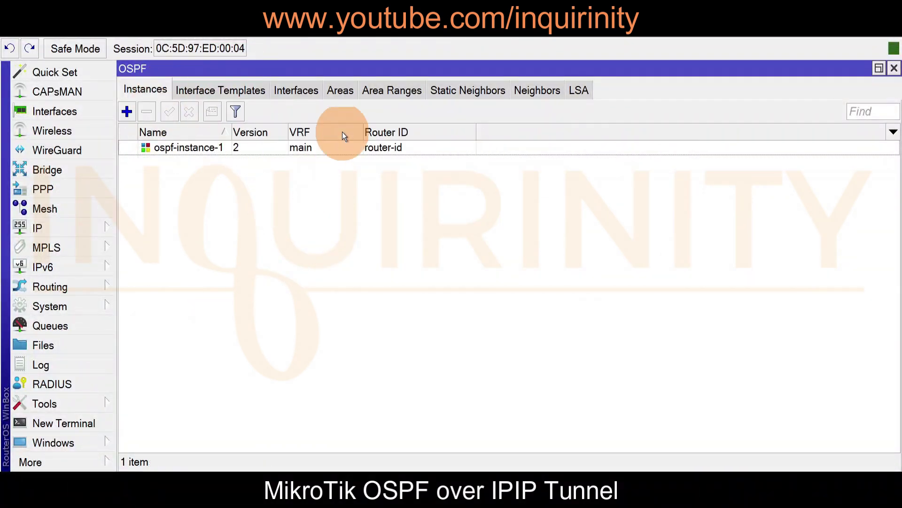
click(340, 96)
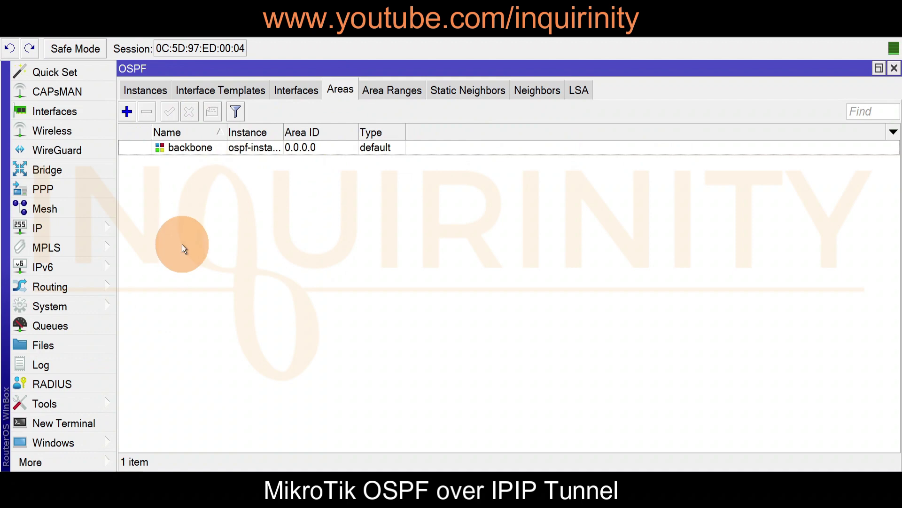
click(301, 89)
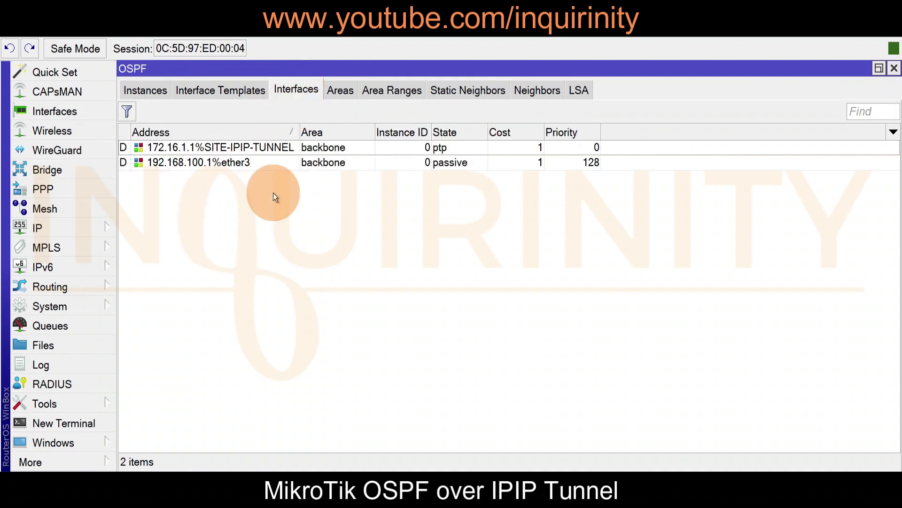
click(174, 148)
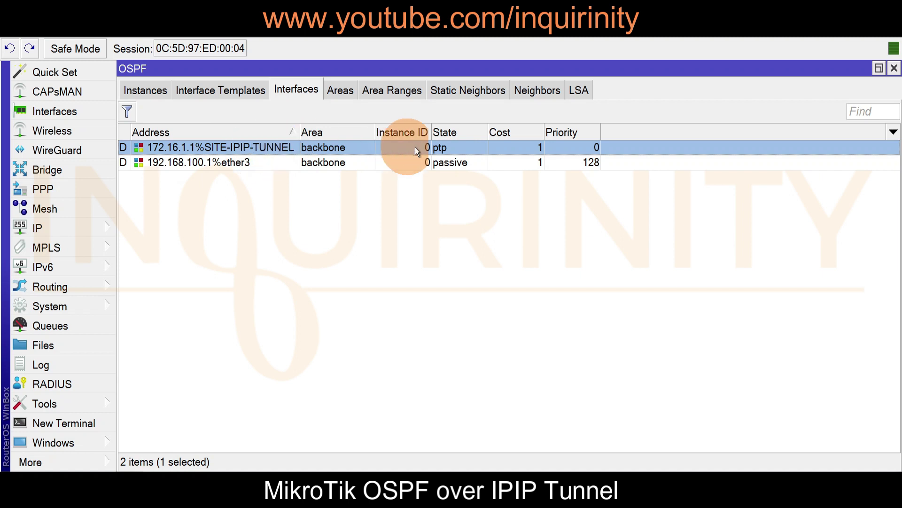
click(197, 164)
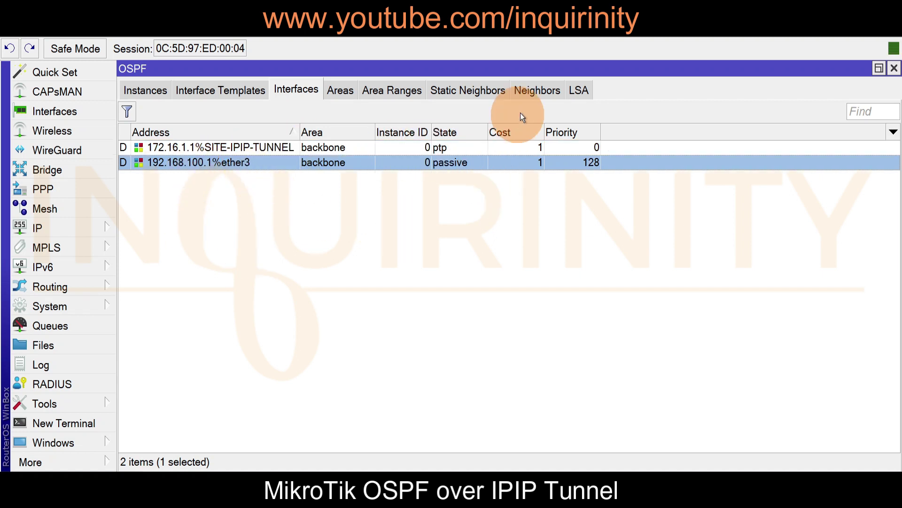
click(536, 89)
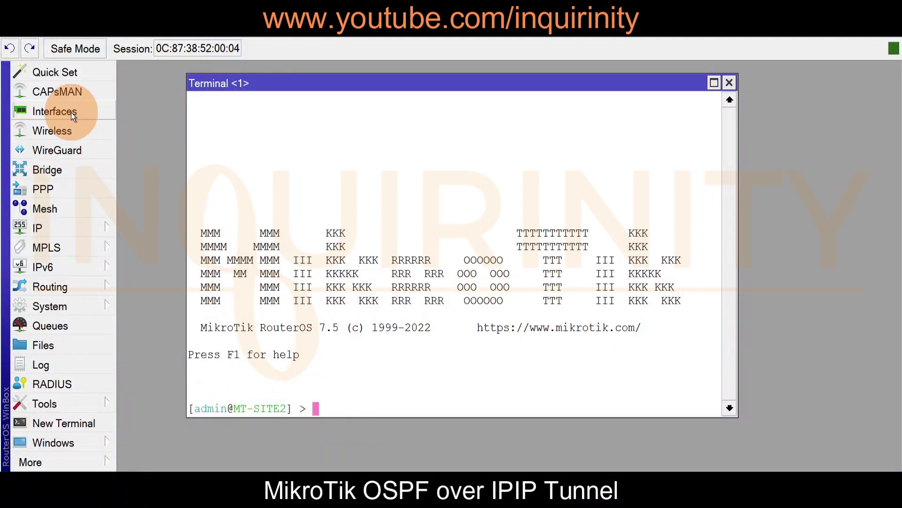
Step: Create a bridge interface named loopback on MT-SITE2
click(52, 169)
click(127, 140)
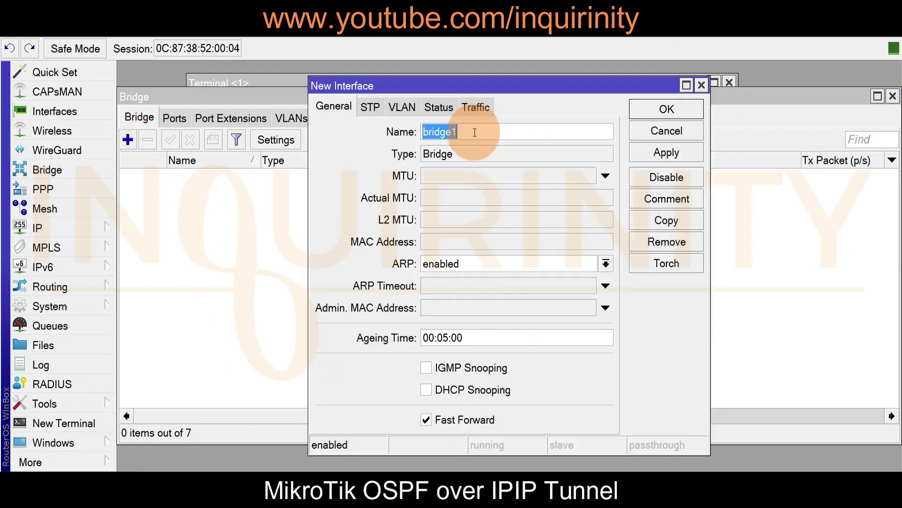
text(loopback)
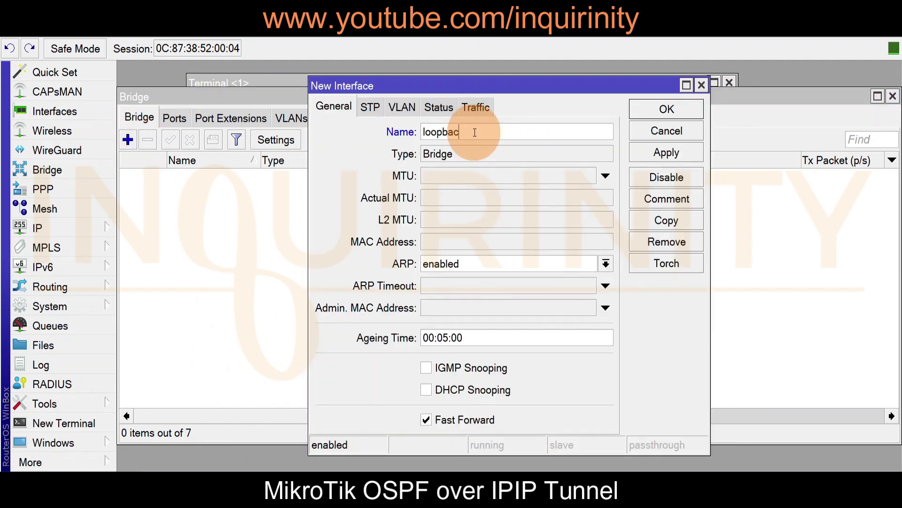
click(653, 113)
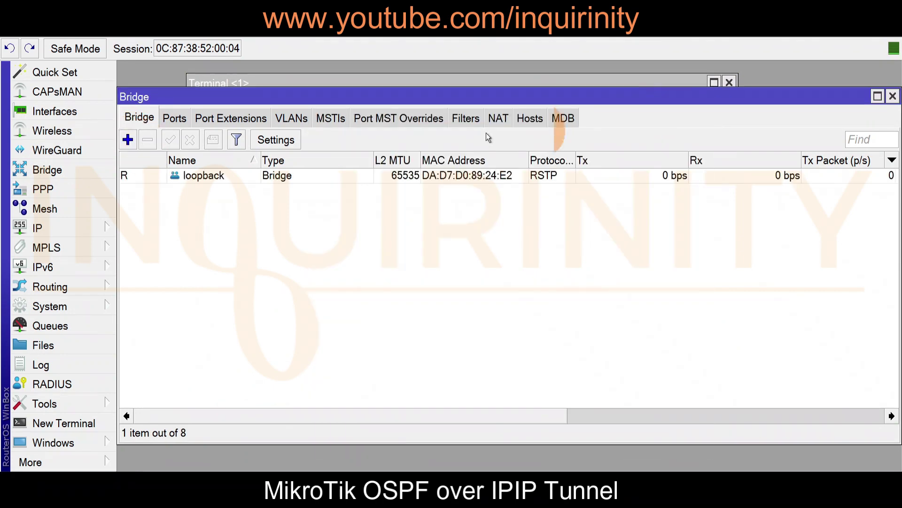
Step: Assign the IP address 172.31.255.2 to the loopback interface, and close the address and bridge lists
click(72, 230)
click(149, 47)
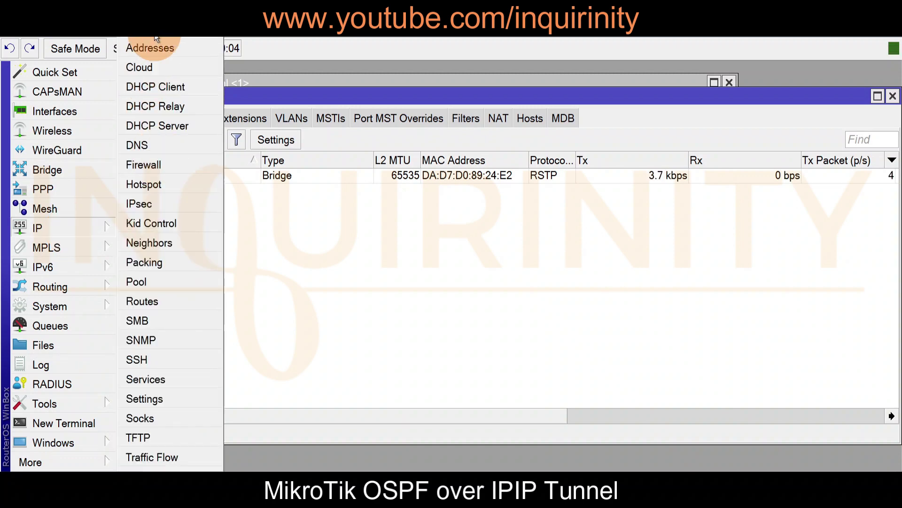
click(275, 142)
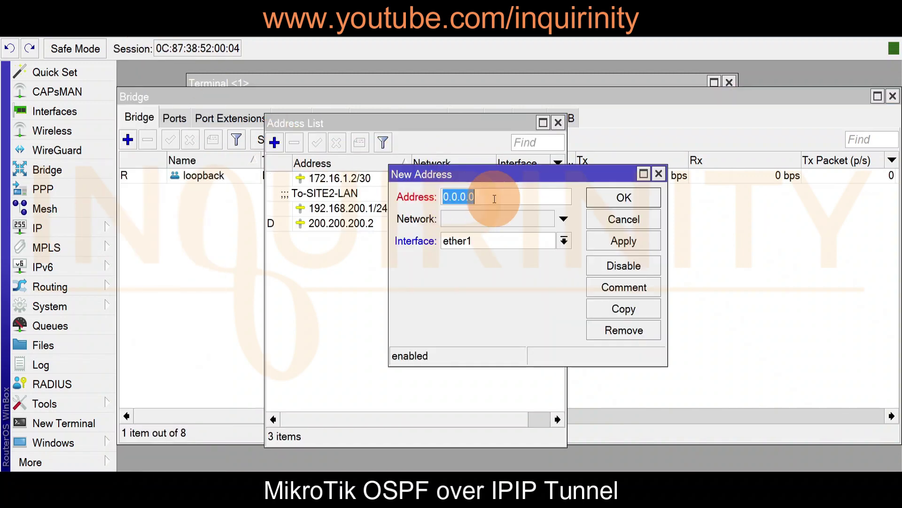
text(17)
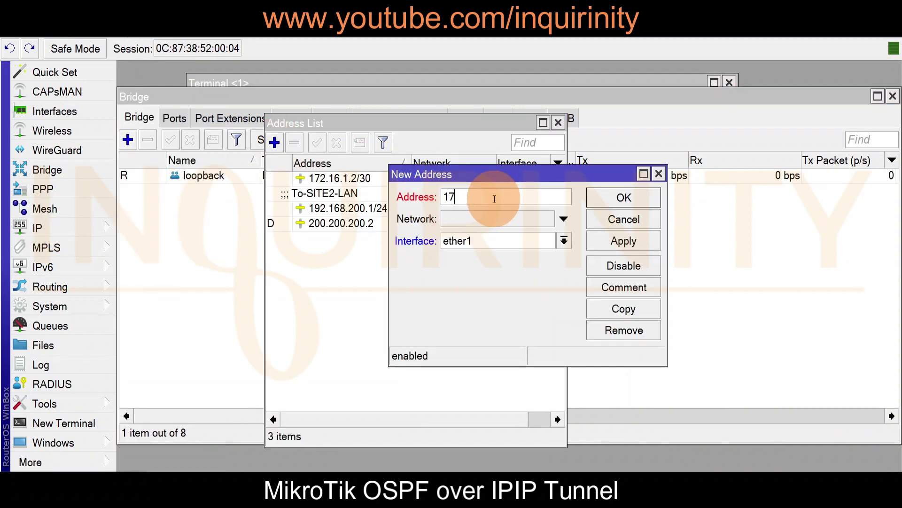
text(2.31.255.2)
click(499, 241)
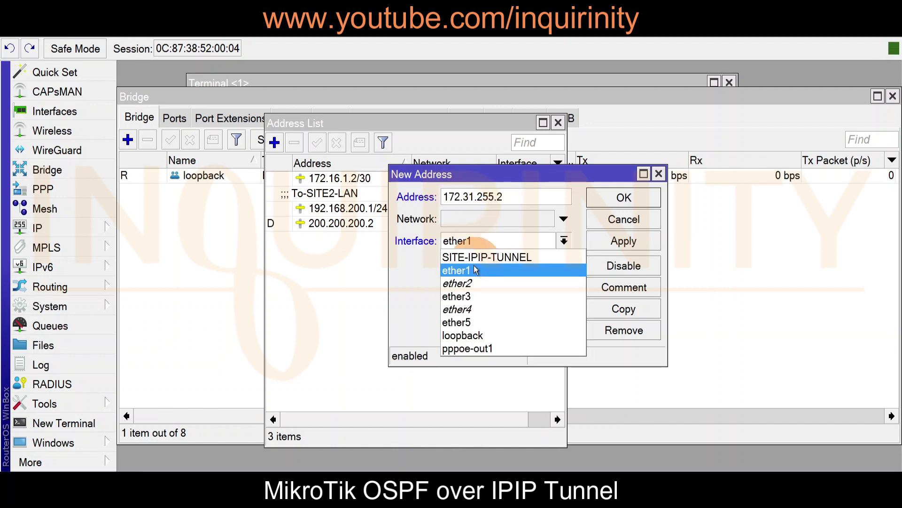
click(463, 335)
click(630, 244)
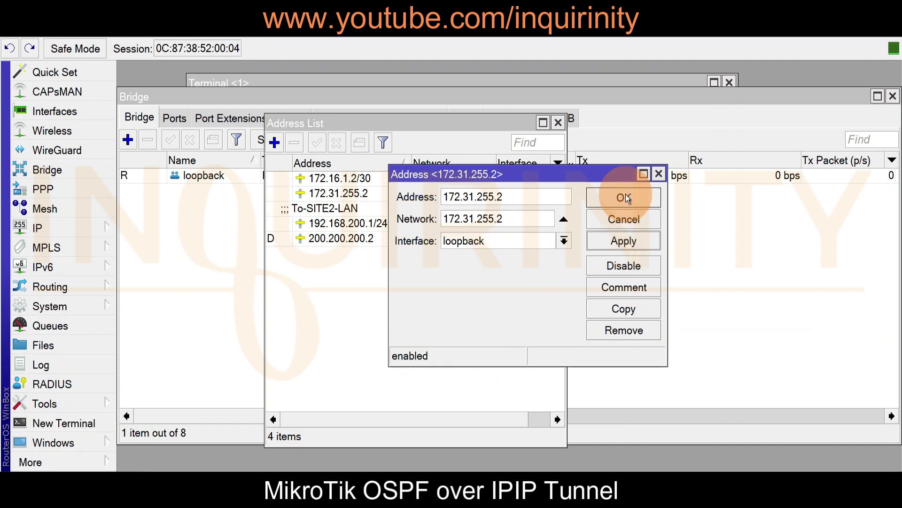
click(624, 197)
click(558, 123)
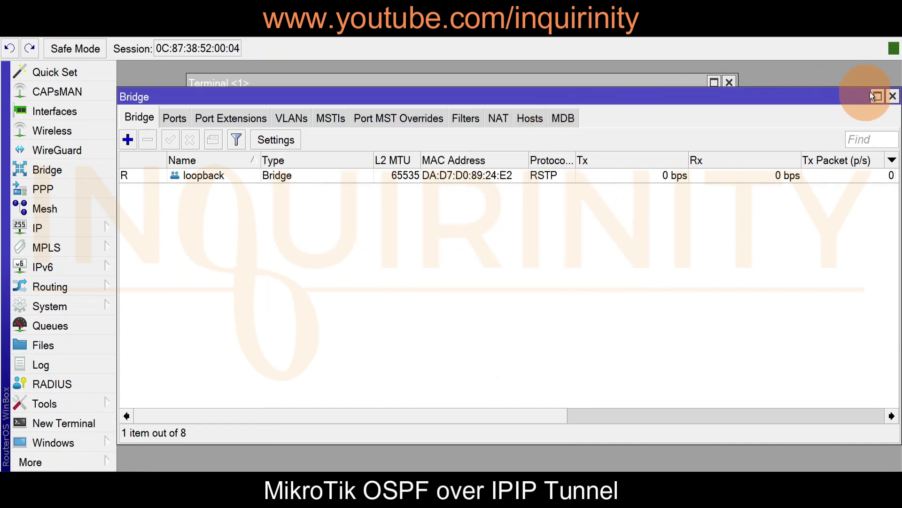
click(893, 96)
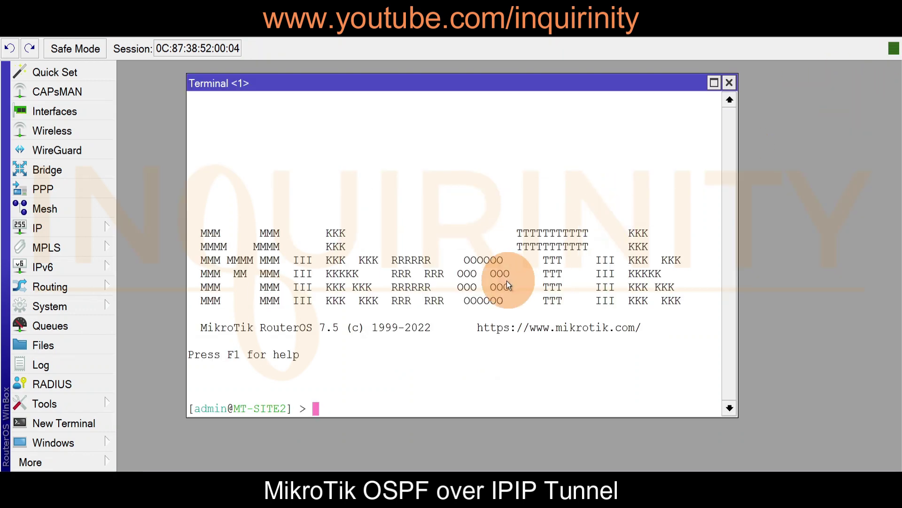
Step: Add a router ID entry named router-id with ID 172.31.255.2, restricted to only loopback for dynamic selection
click(68, 296)
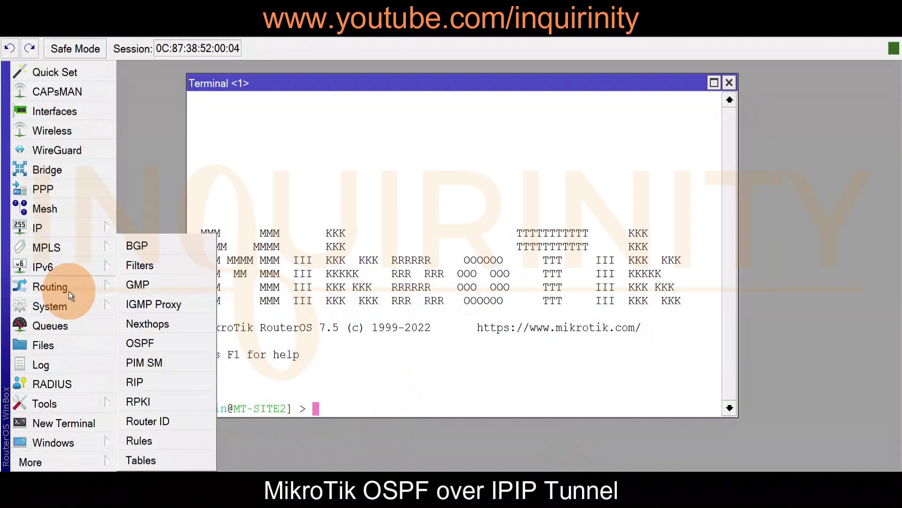
click(162, 422)
click(331, 128)
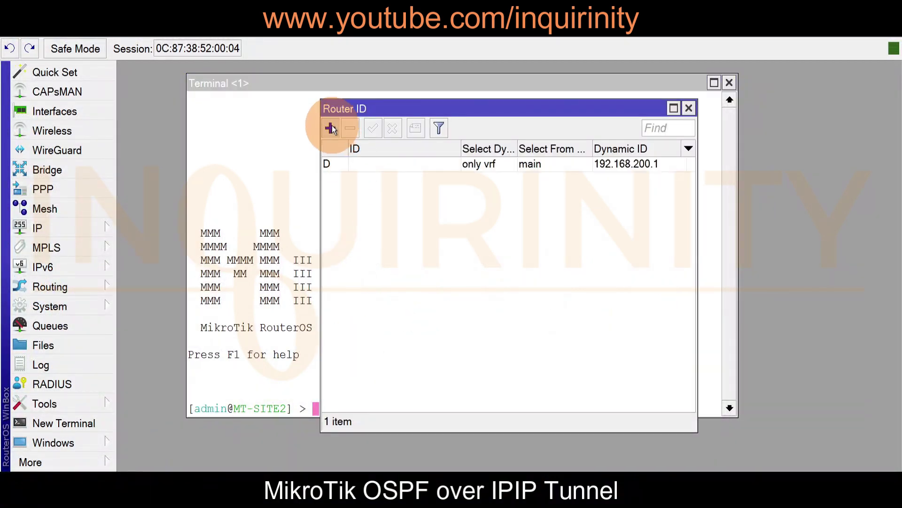
text(rout)
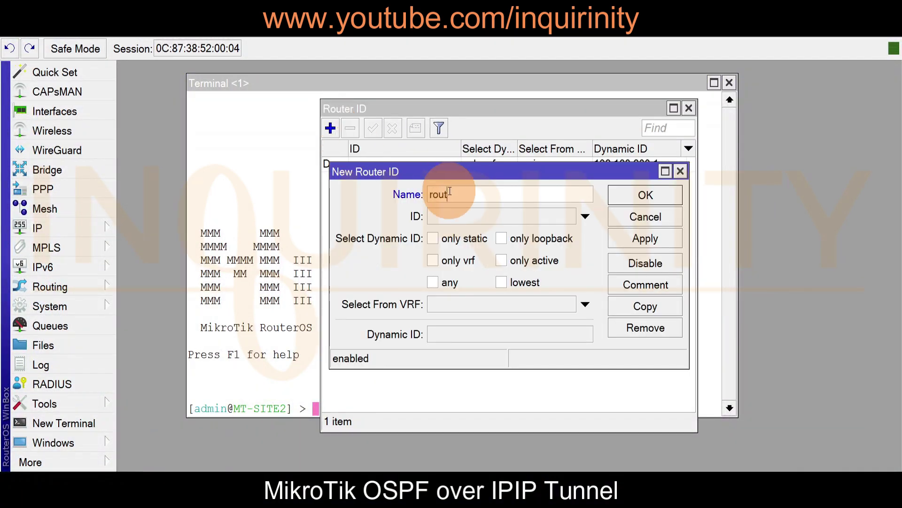
text(er-id)
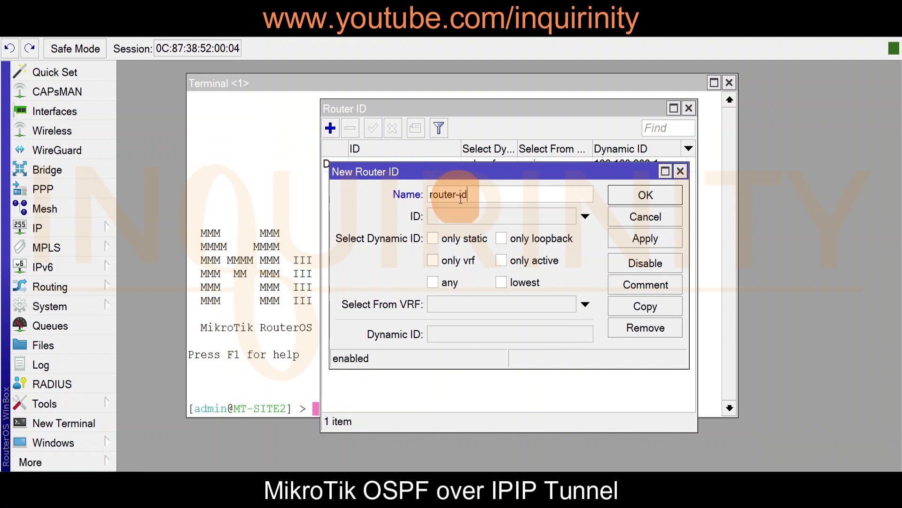
click(468, 213)
text(172)
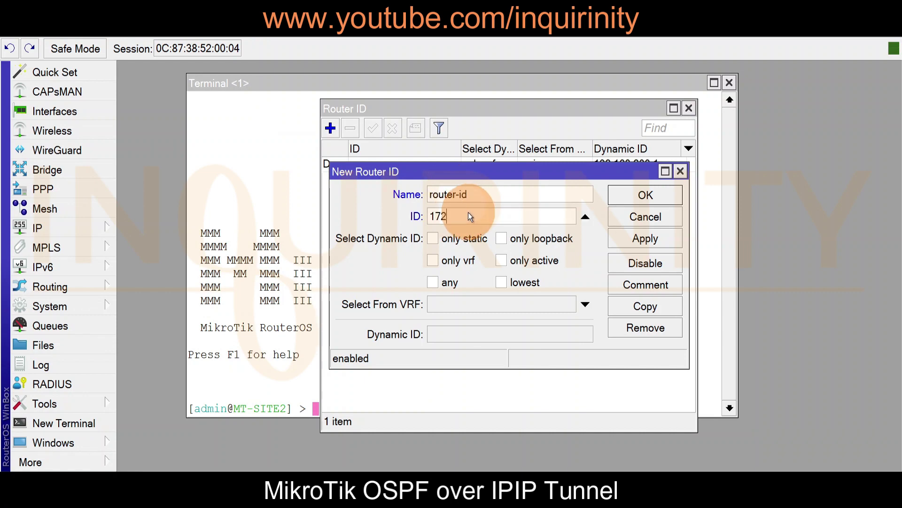
text(.31.255.2)
click(501, 238)
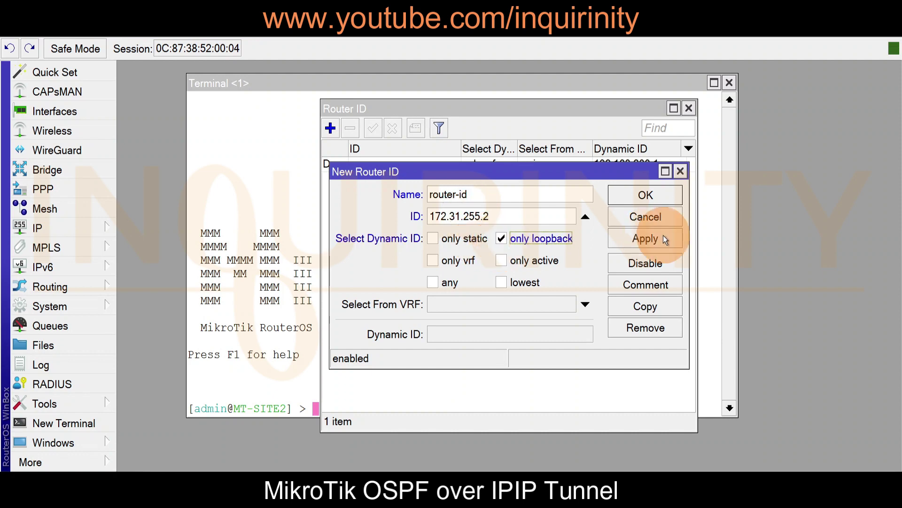
click(646, 239)
click(646, 195)
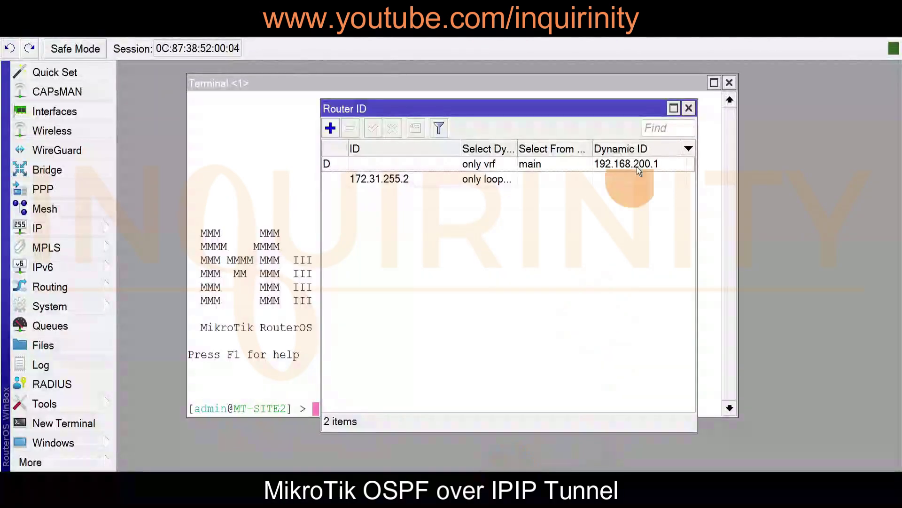
click(689, 109)
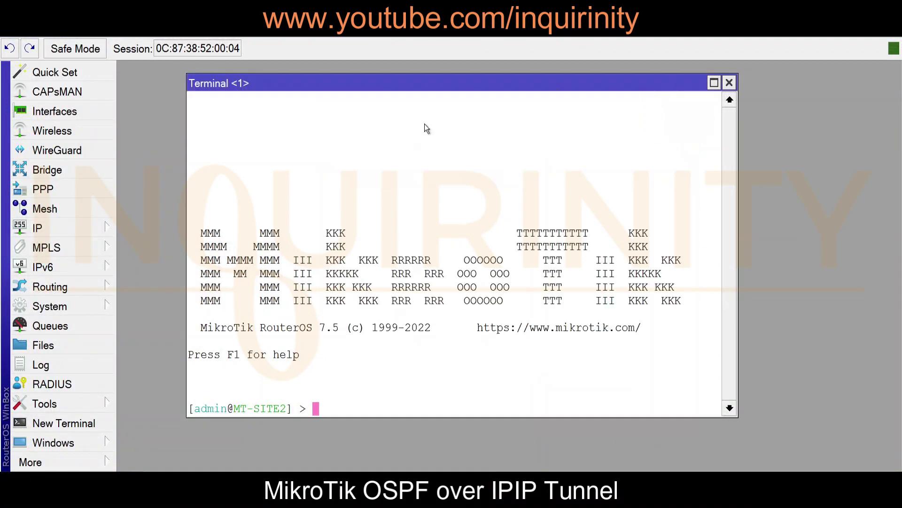
Step: Create an OSPF instance with the default name on MT-SITE2, using router-id as its Router ID and redistributing connected routes
click(75, 282)
click(143, 339)
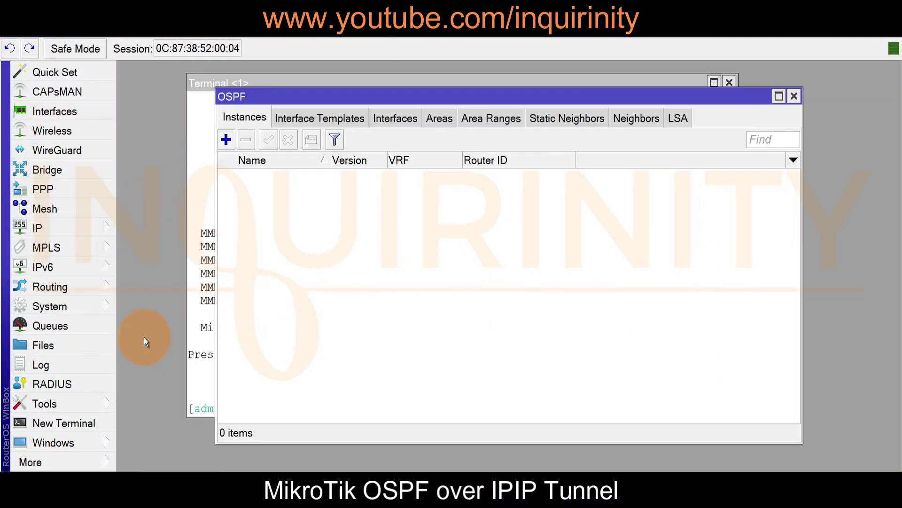
click(226, 140)
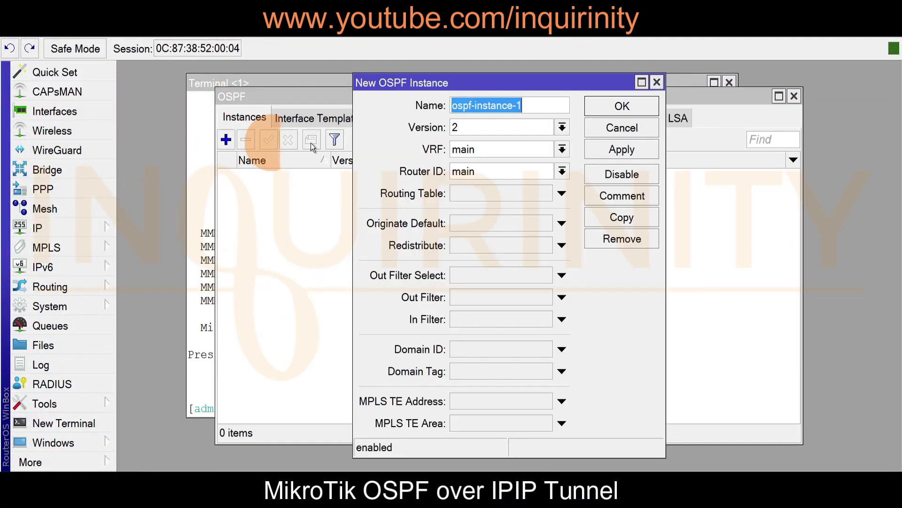
click(496, 171)
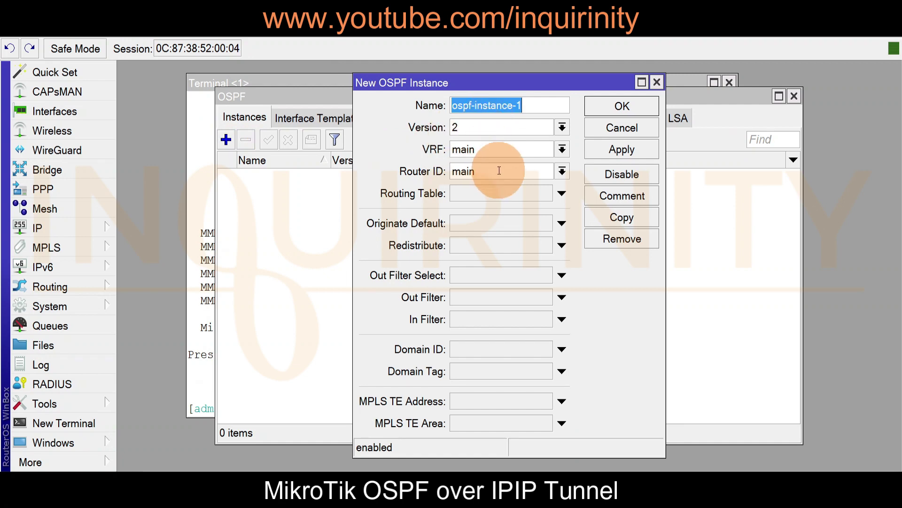
click(562, 171)
click(487, 200)
click(561, 245)
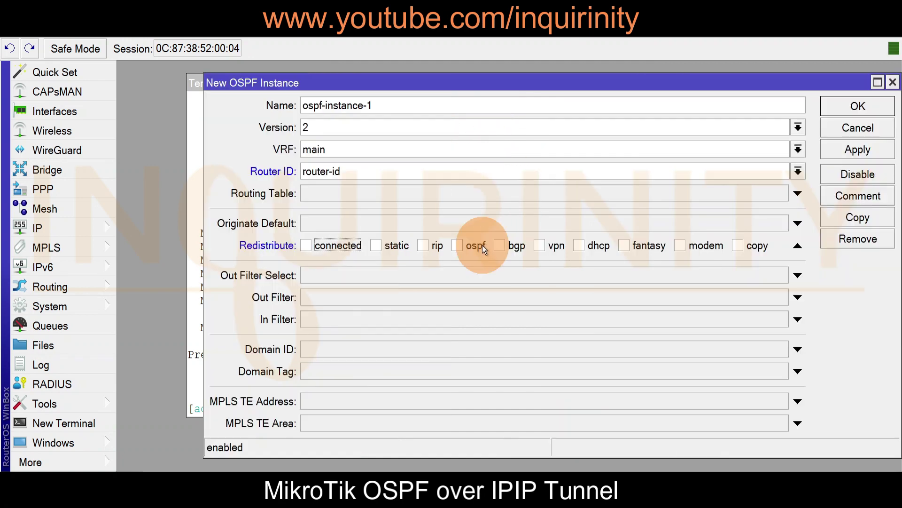
click(307, 245)
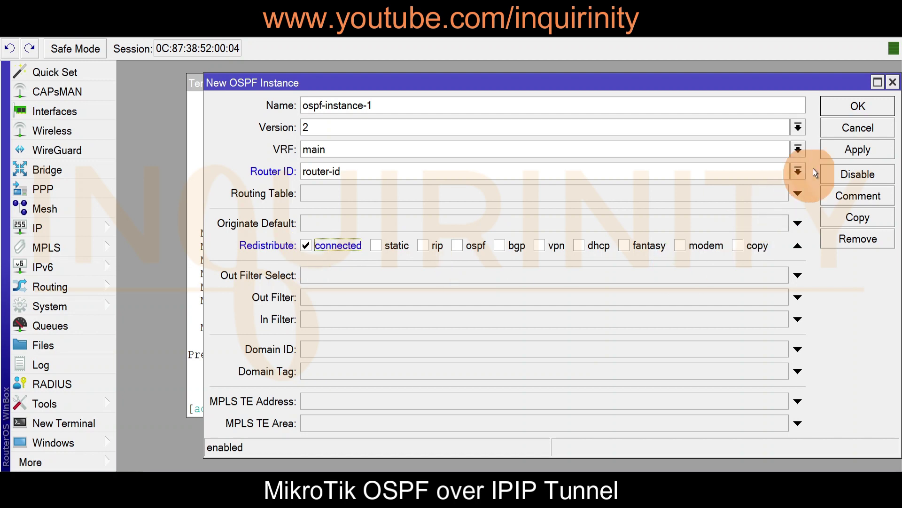
click(833, 149)
click(857, 109)
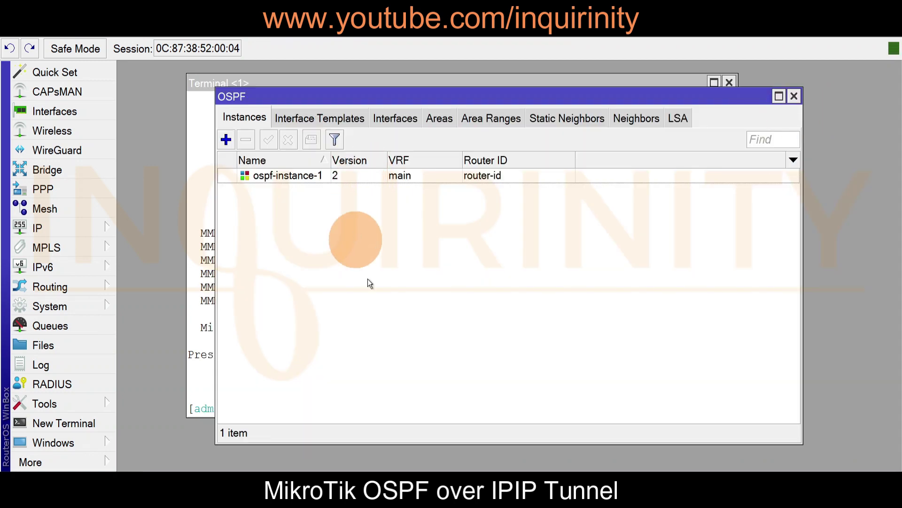
Step: Add an OSPF area named backbone to ospf-instance-1, keeping area ID 0.0.0.0 and the default type
click(441, 118)
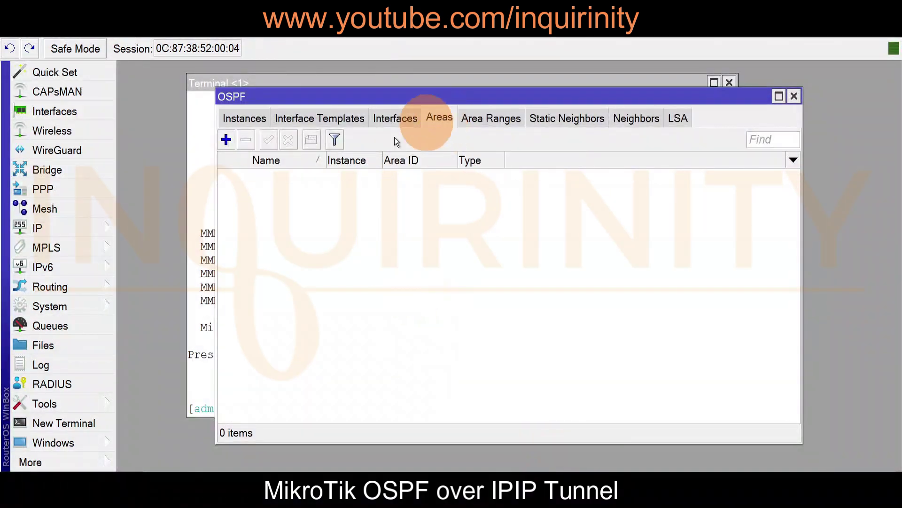
click(226, 139)
text(backbone)
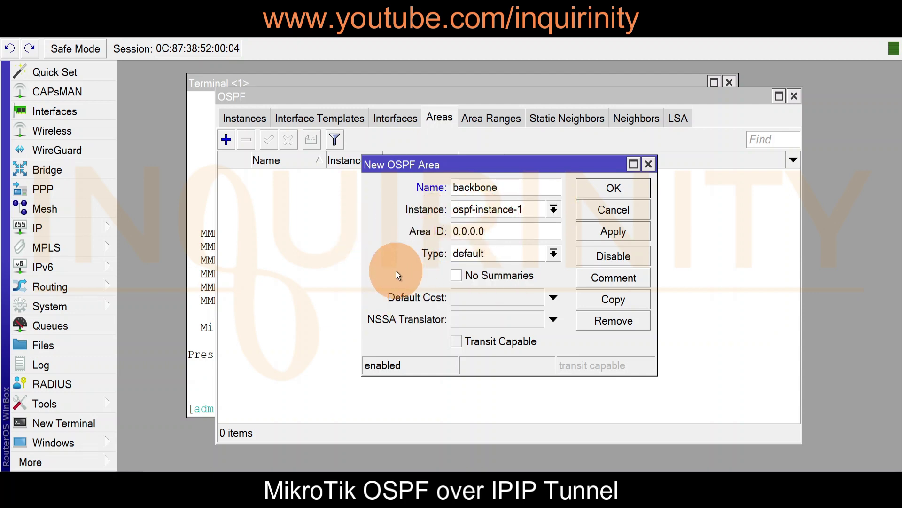
click(619, 232)
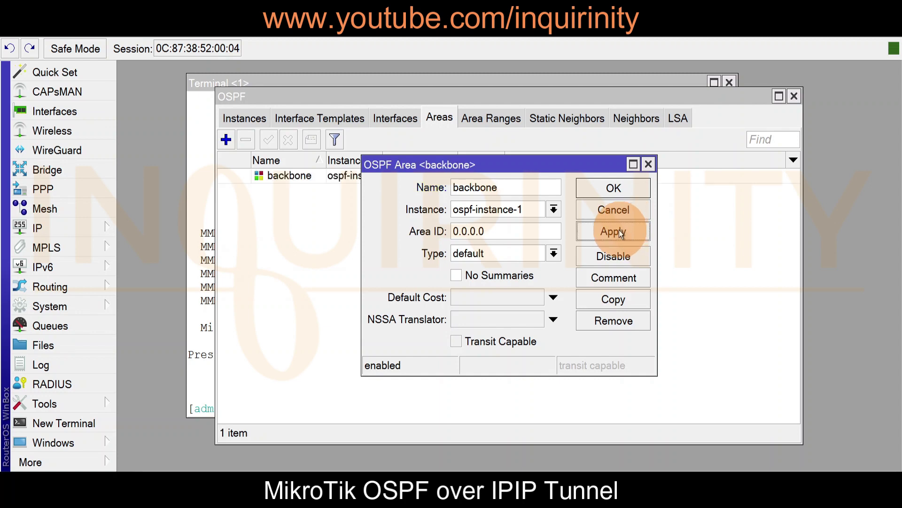
click(613, 188)
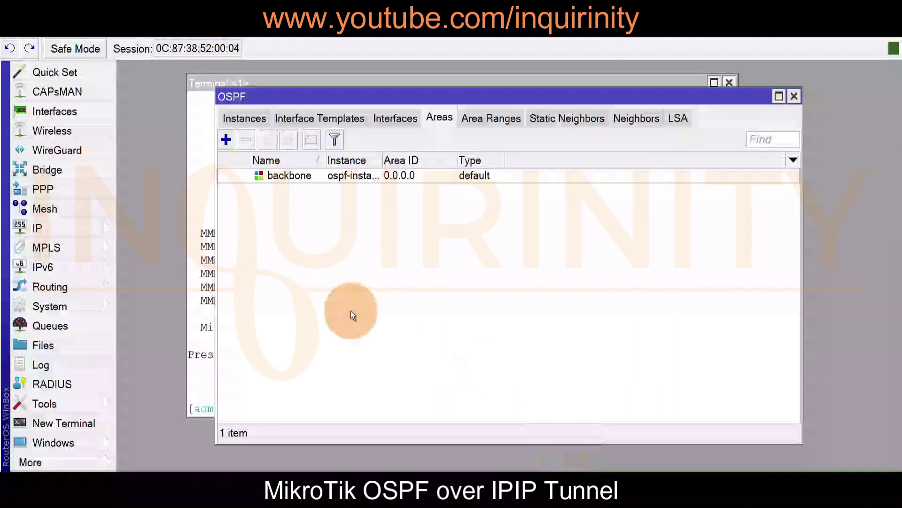
Step: Add a passive OSPF interface template for ether1 and ether3 in the backbone area
click(306, 122)
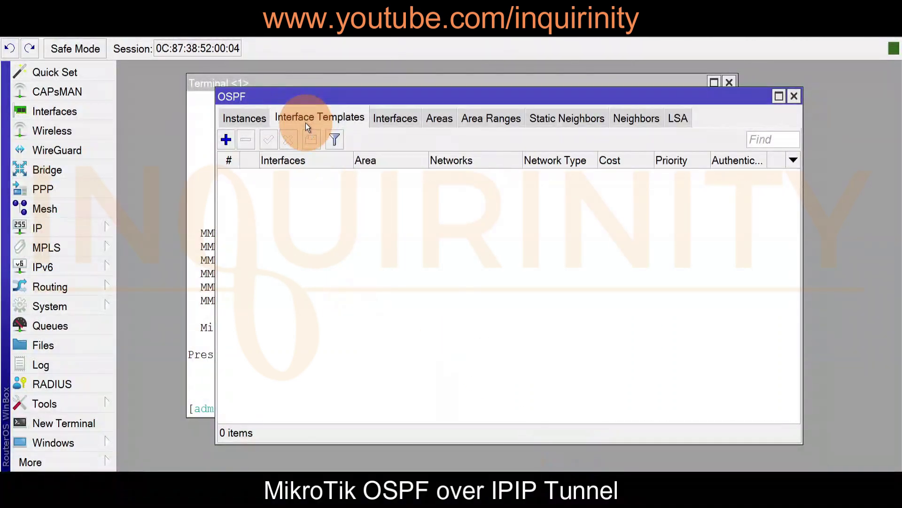
click(226, 139)
click(548, 92)
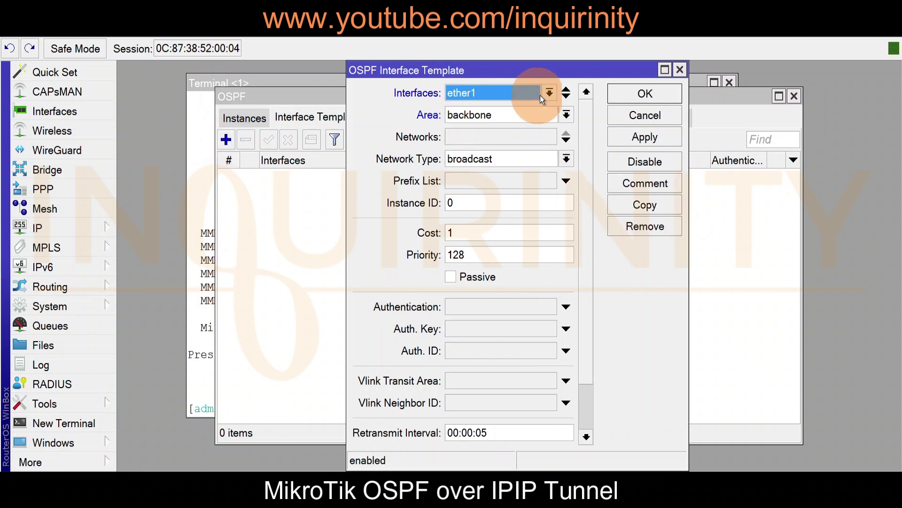
click(566, 96)
click(515, 114)
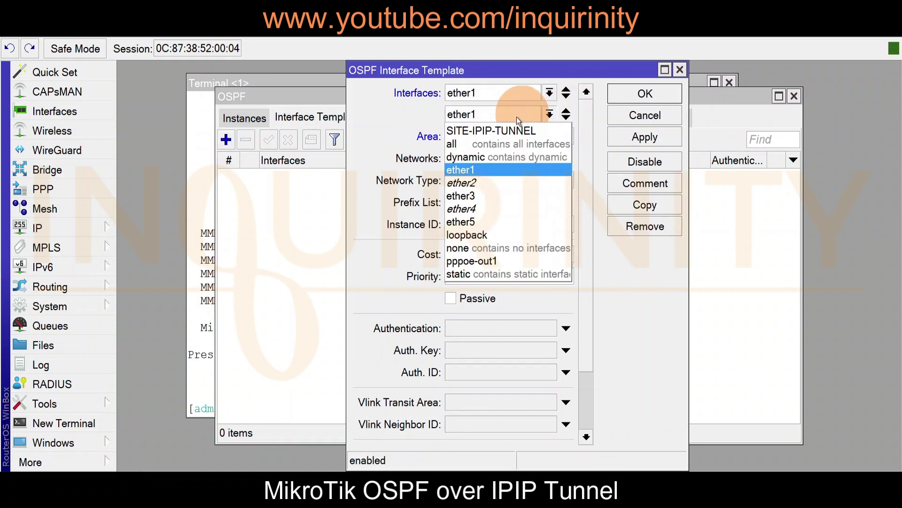
click(463, 195)
click(450, 299)
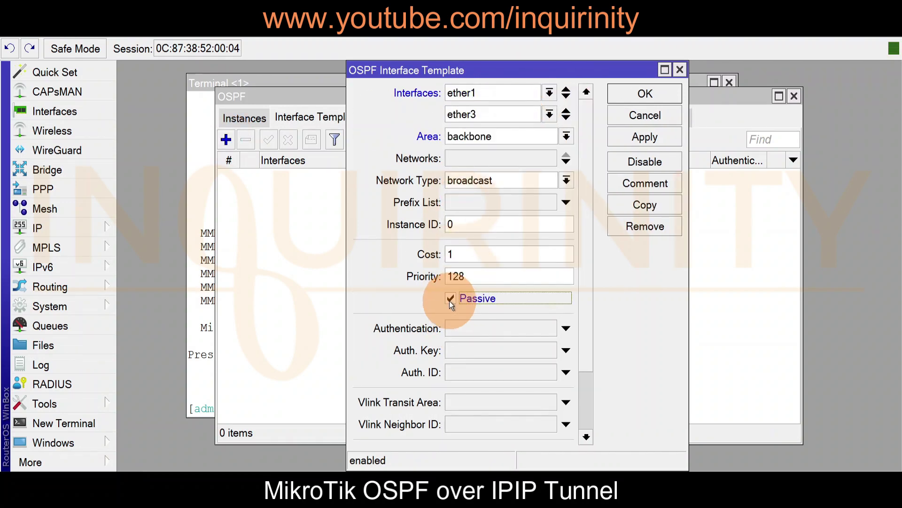
click(649, 94)
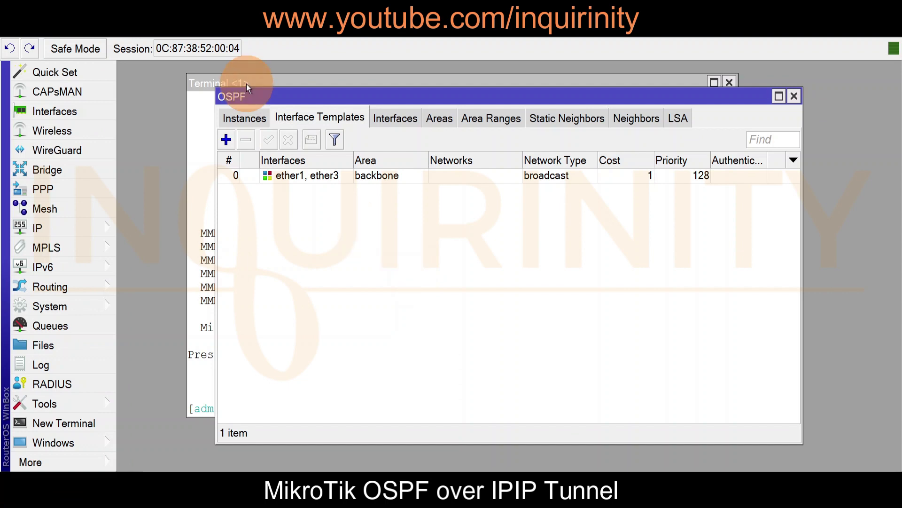
Step: Add an OSPF interface template for SITE-IPIP-TUNNEL in the backbone area with network 172.16.1.0/30 and network type ptp
click(227, 139)
click(548, 92)
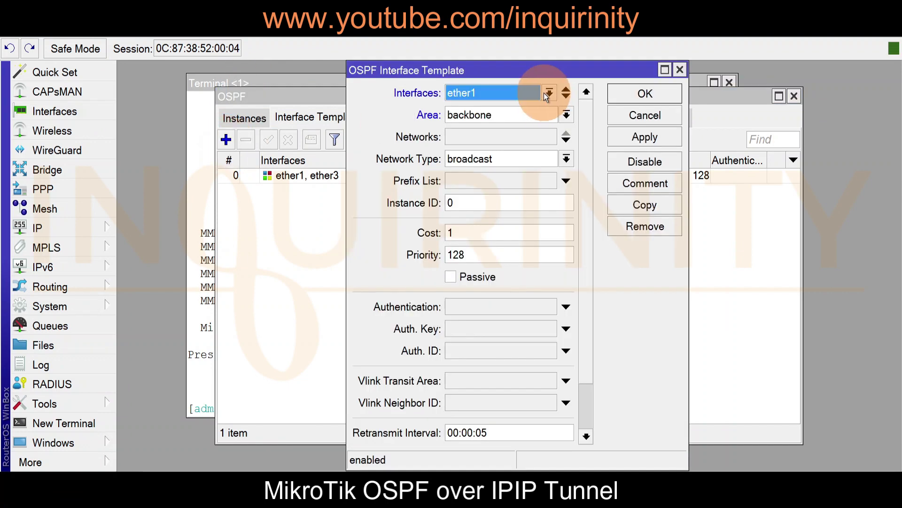
click(482, 97)
click(477, 110)
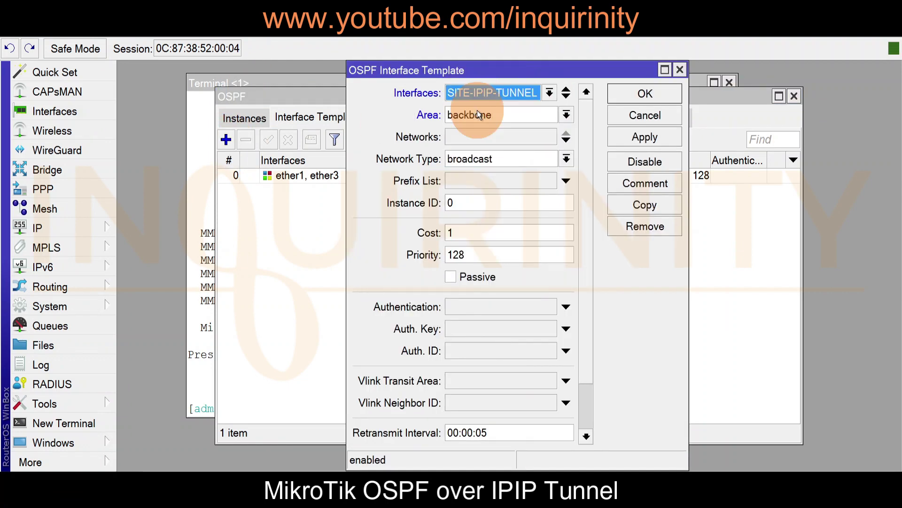
click(525, 136)
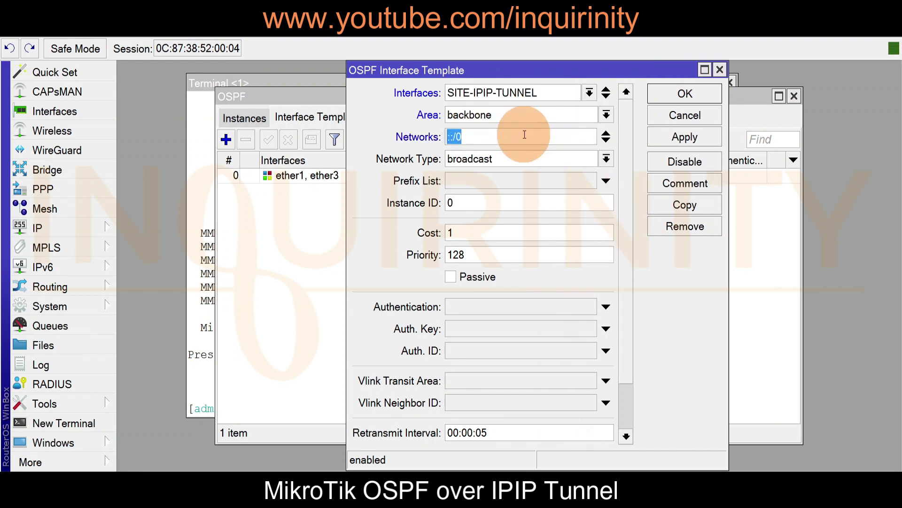
text(172.16.1.0)
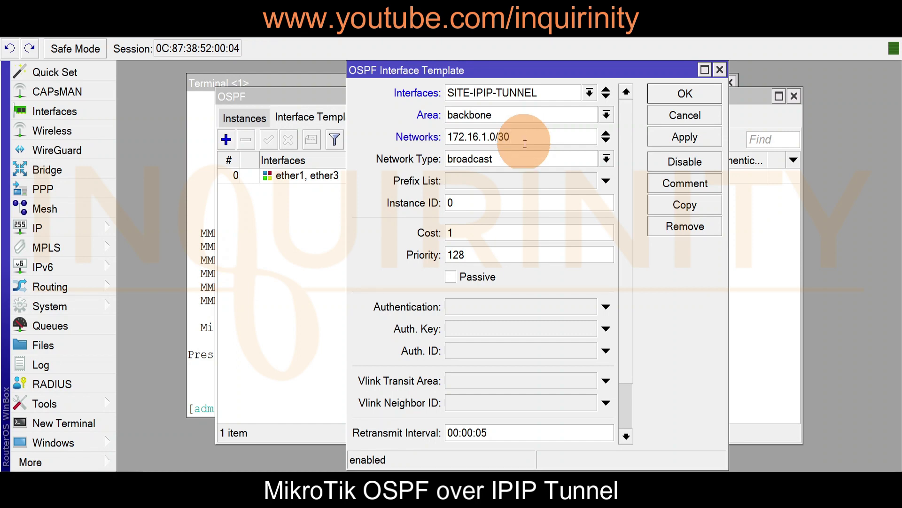
click(606, 159)
click(470, 240)
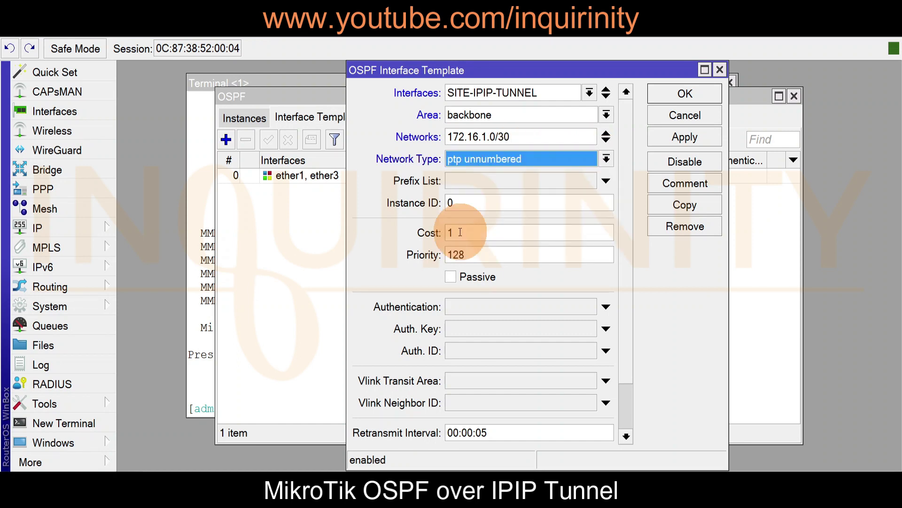
click(561, 160)
click(475, 229)
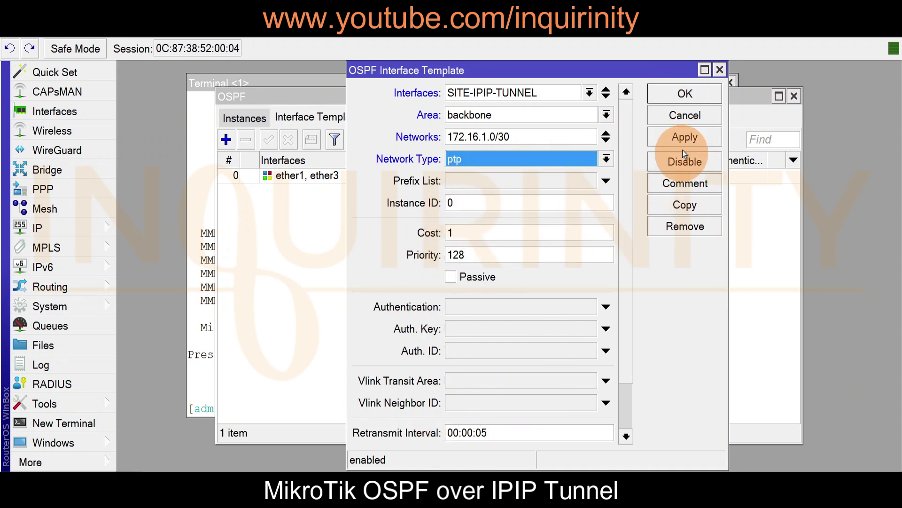
click(684, 135)
click(685, 94)
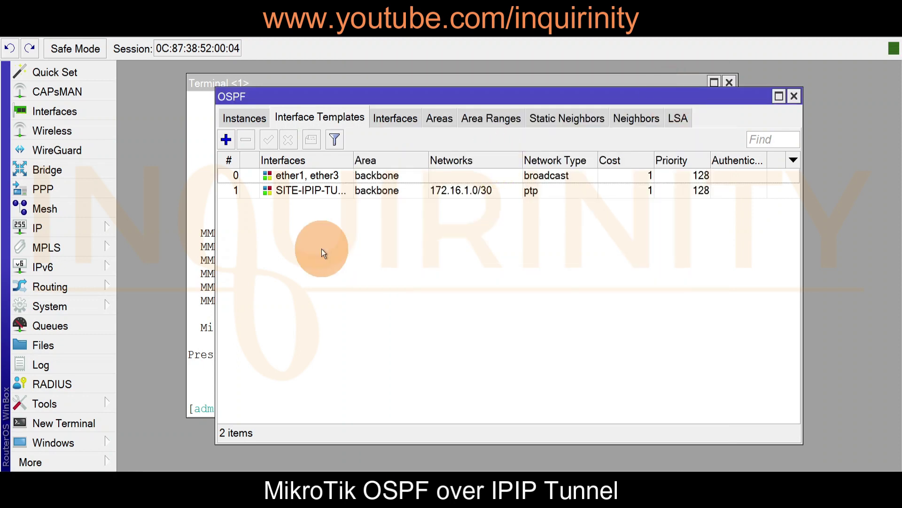
Step: Review MT-SITE2's OSPF interfaces and neighbors, widening the Address and Instance columns to read the full entries
click(400, 120)
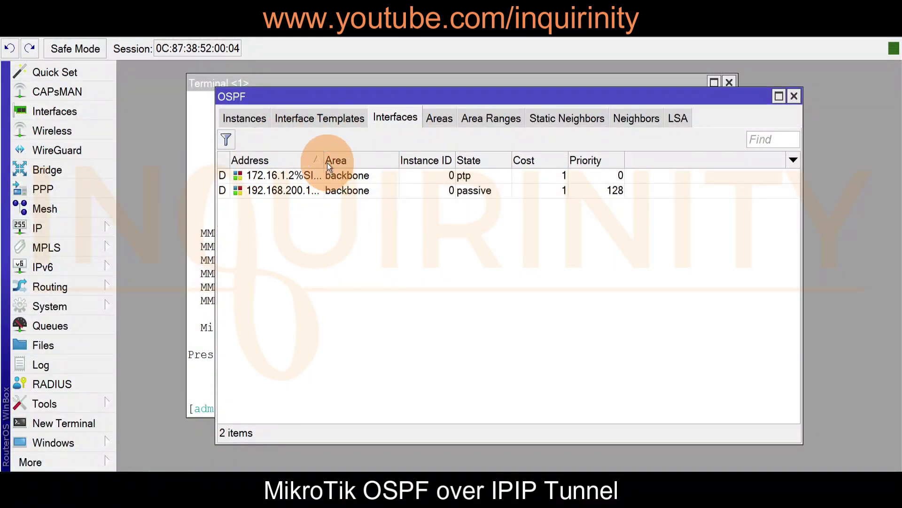
drag(323, 161, 394, 161)
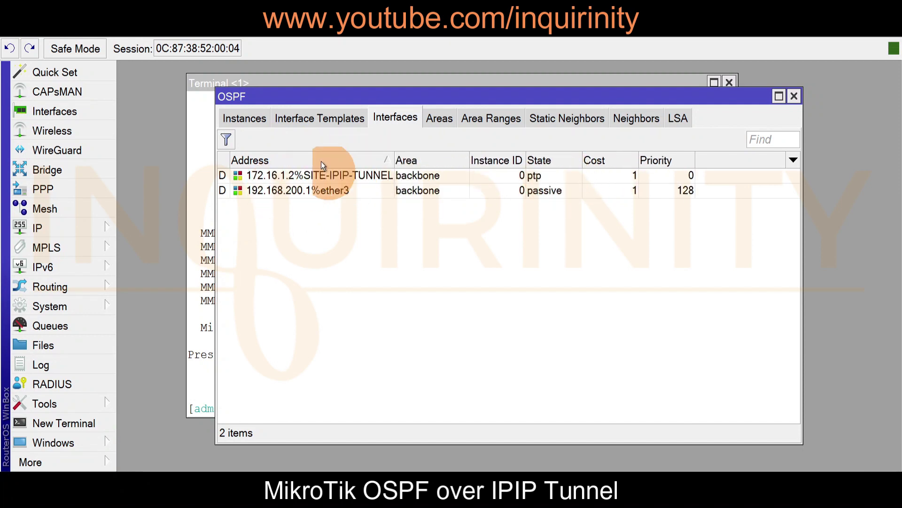
click(627, 123)
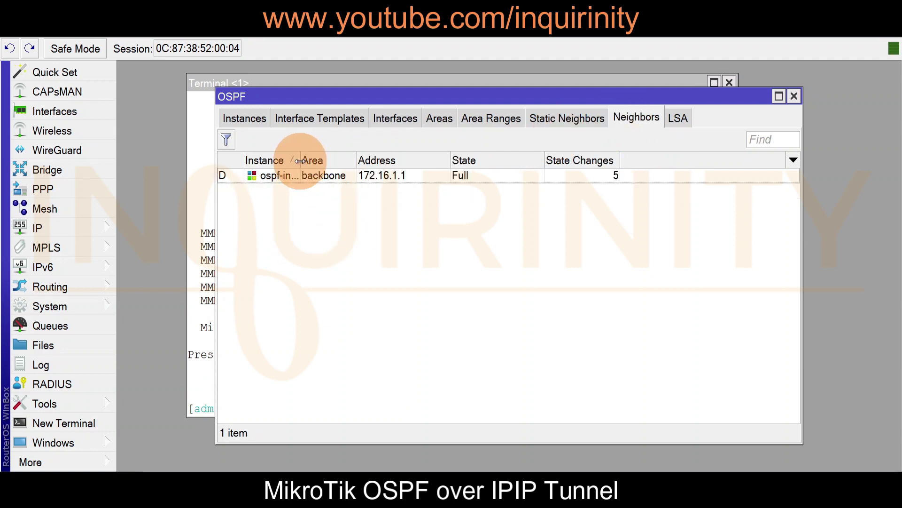
drag(301, 161, 341, 161)
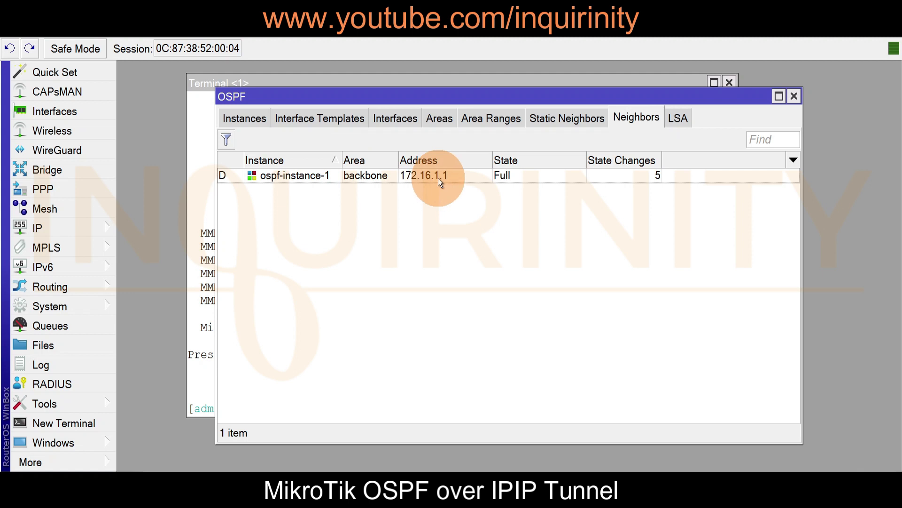
Step: Examine the OSPF LSA list with the Instance and Originator columns widened, and select the entry with ID 192.168.100.0
click(680, 119)
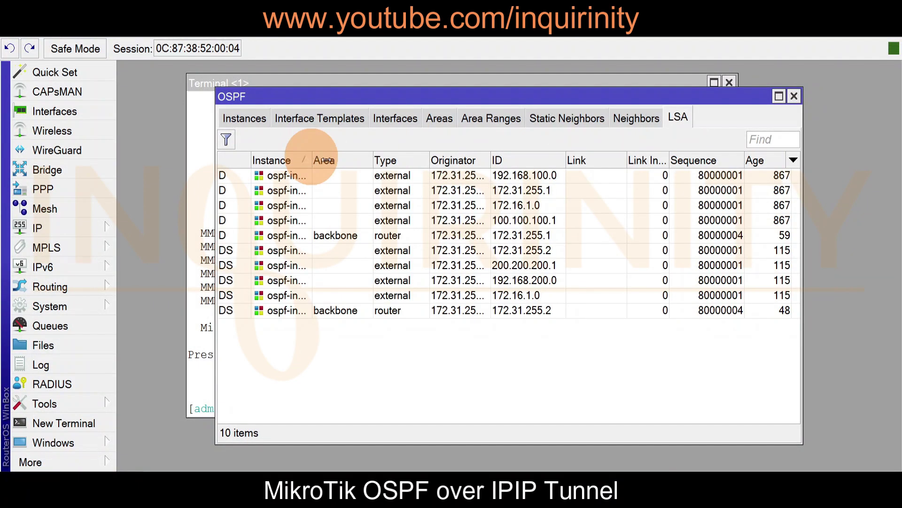
drag(312, 160, 354, 160)
drag(533, 165, 564, 167)
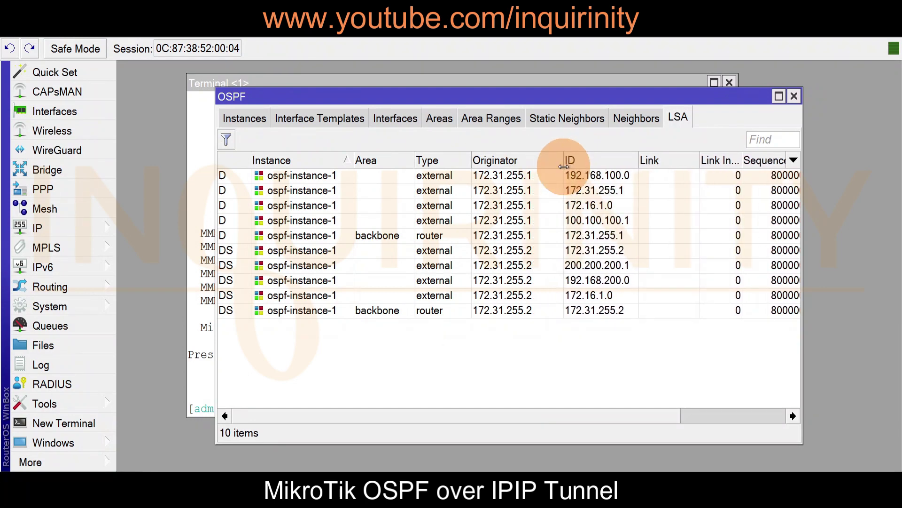
click(592, 177)
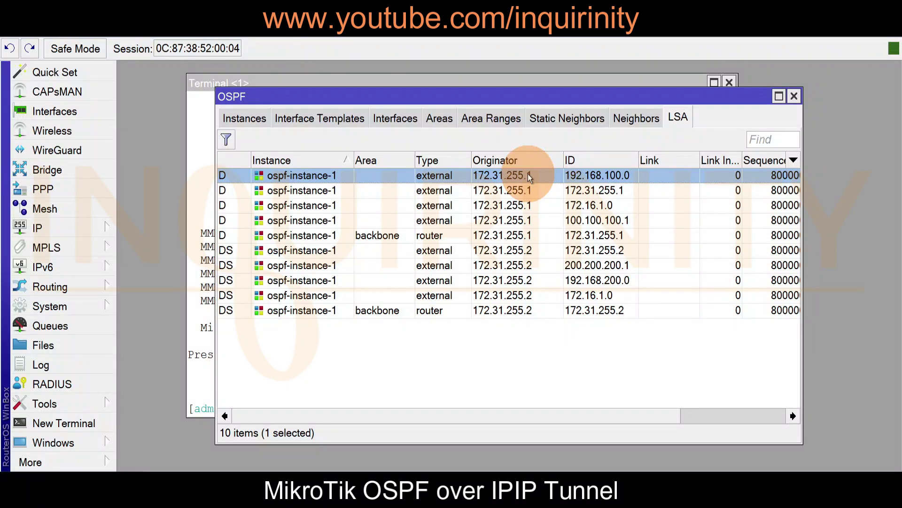
Step: Compare the LSA entries with MT-SITE2's IP address list, checking the To-SITE2-LAN address, and close the address list
click(40, 228)
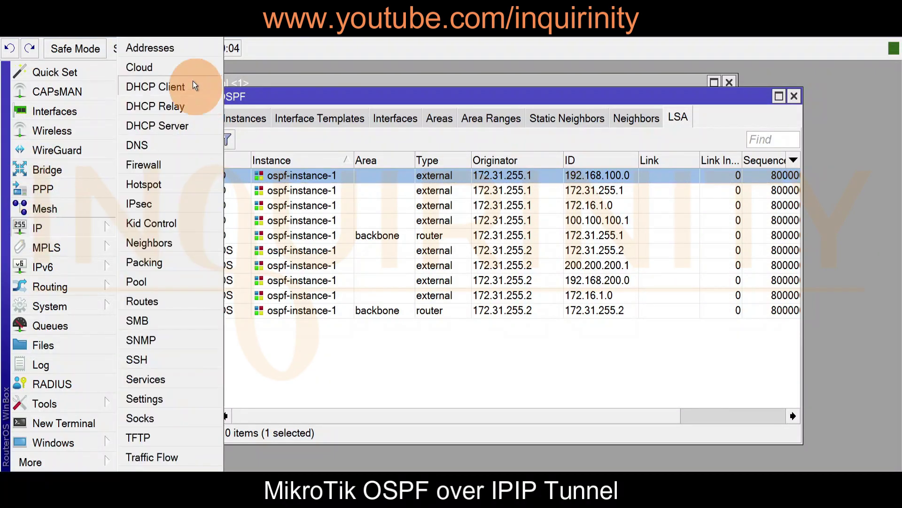
click(150, 47)
drag(359, 125, 416, 312)
click(393, 409)
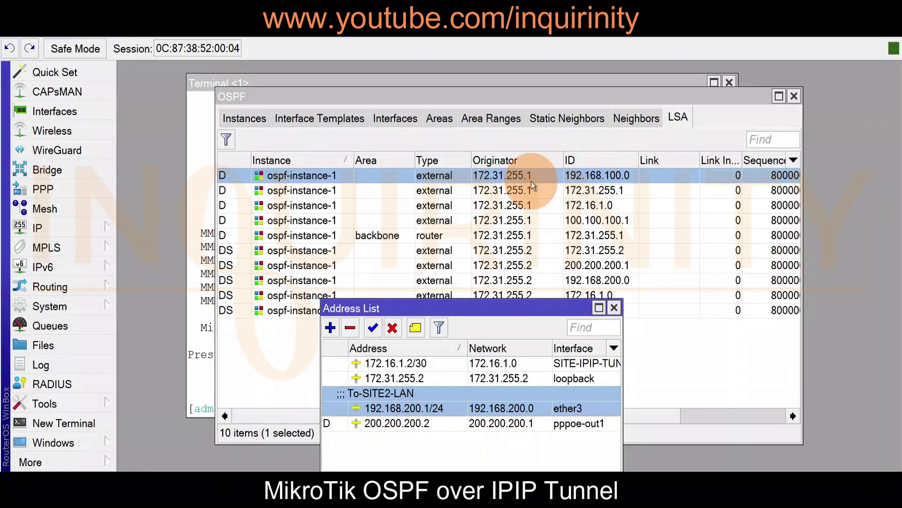
click(613, 172)
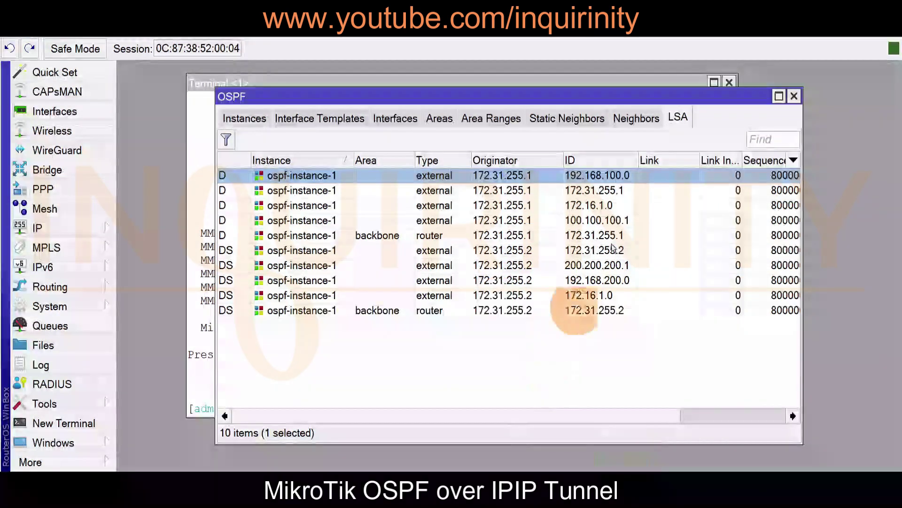
Step: Inspect the details of the 192.168.100.0 external LSA, including its ID, and close them
double_click(610, 176)
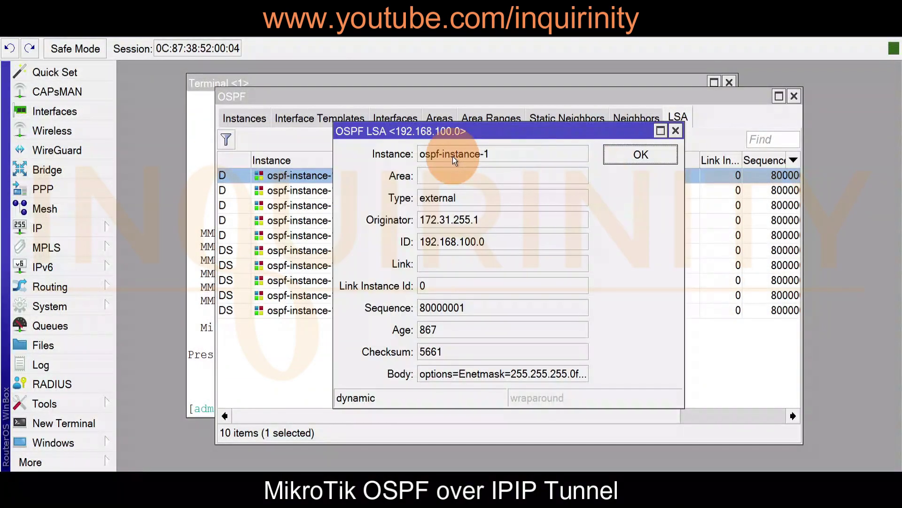
drag(419, 240, 491, 243)
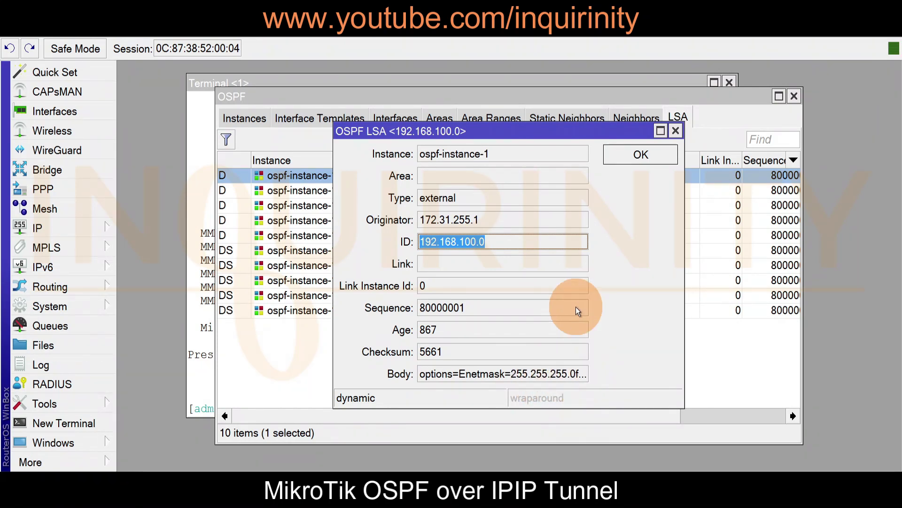
key(Escape)
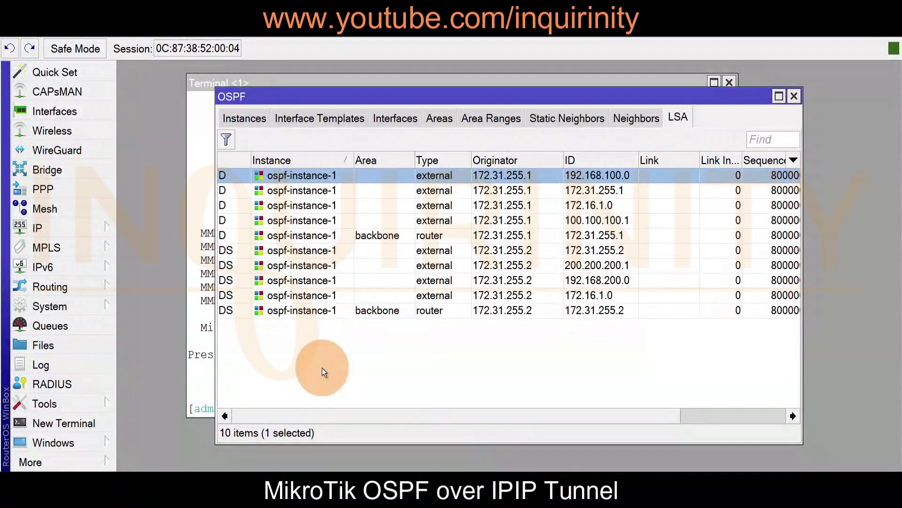
Step: Check MT-SITE2's IP route list for the OSPF and static routes to 192.168.100.0/24, widening the Dst. Address column
drag(295, 100, 417, 86)
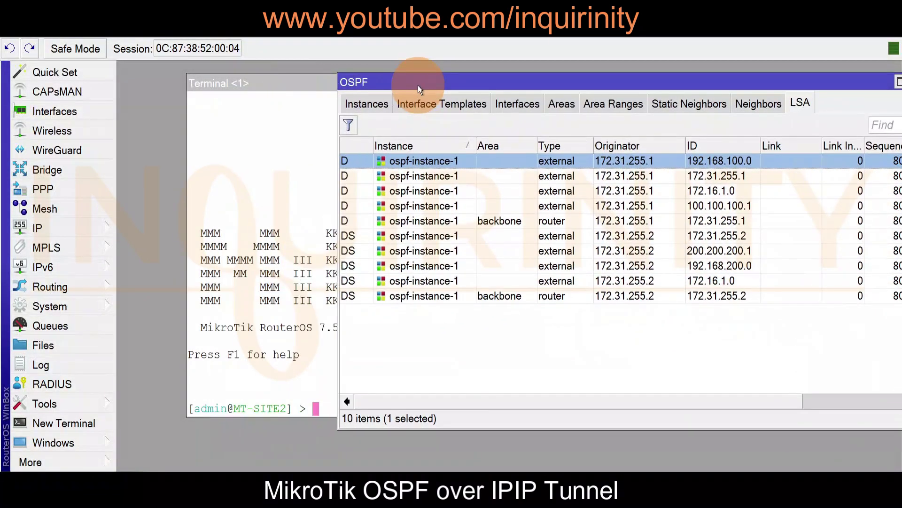
click(66, 229)
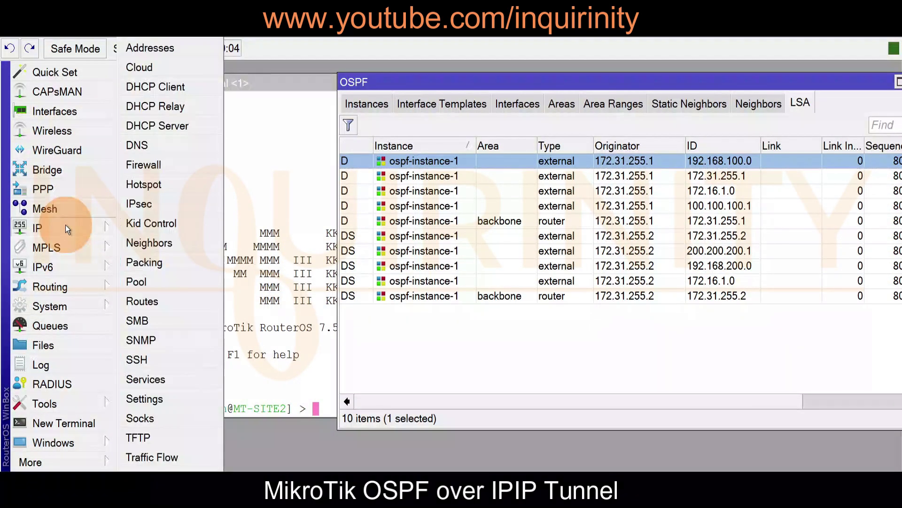
click(143, 302)
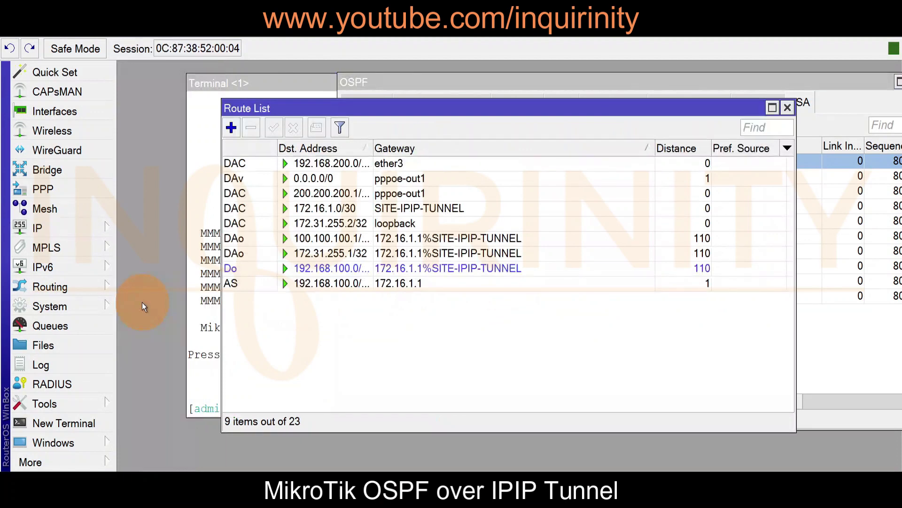
drag(373, 148, 425, 148)
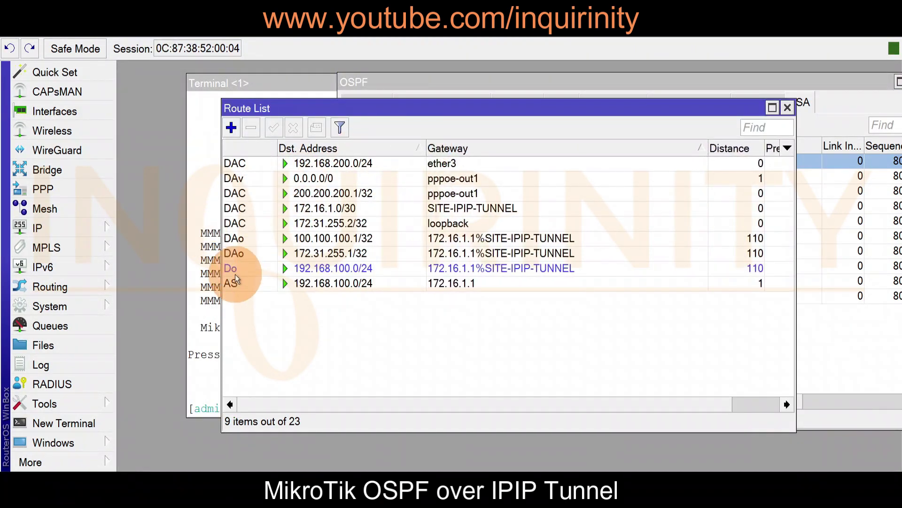
mouse_move(235, 275)
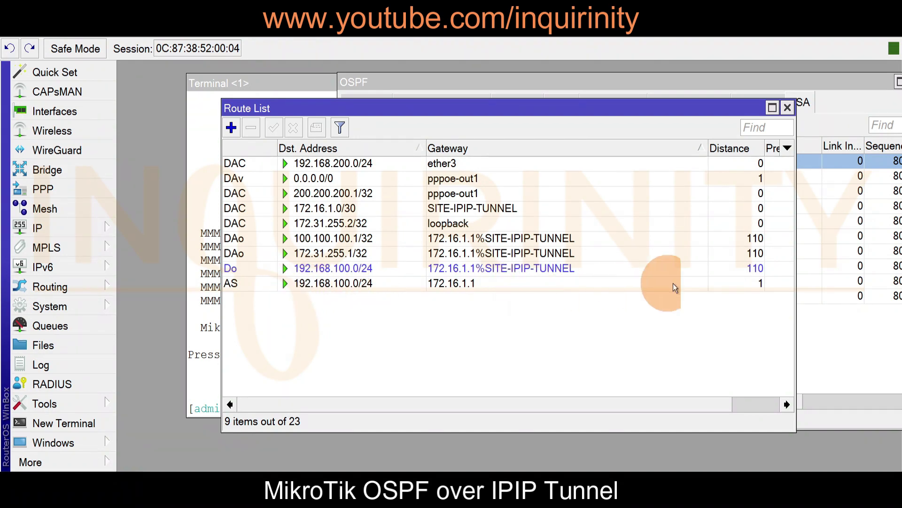
Step: Set the distance of the static route to 192.168.100.0/24 via 172.16.1.1 to 111 and check the matching OSPF route
click(754, 285)
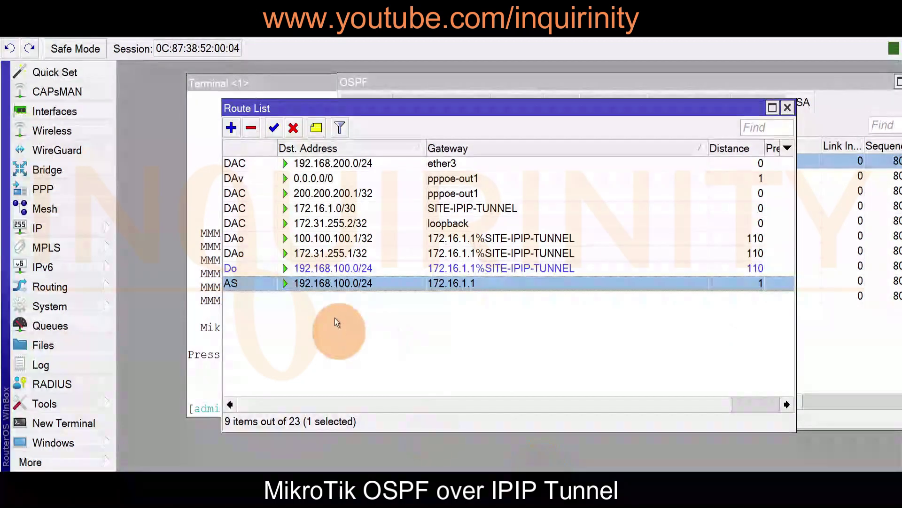
double_click(247, 285)
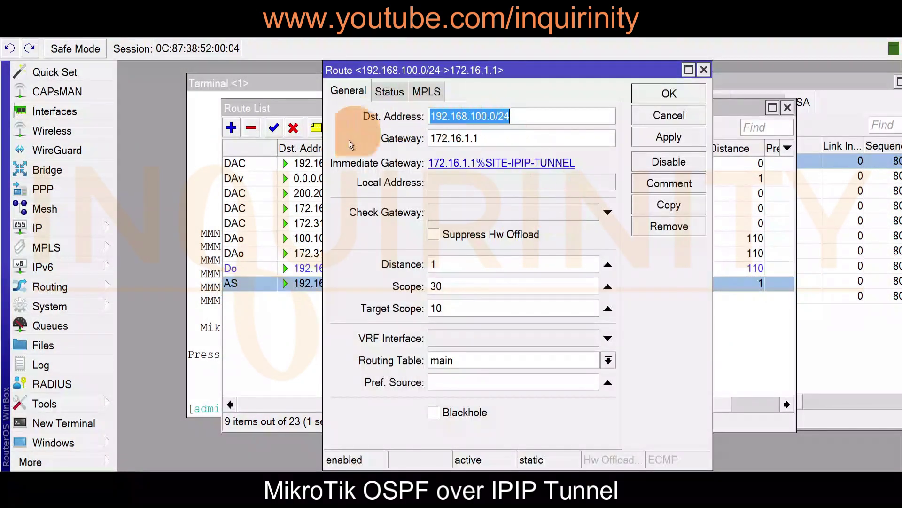
click(453, 266)
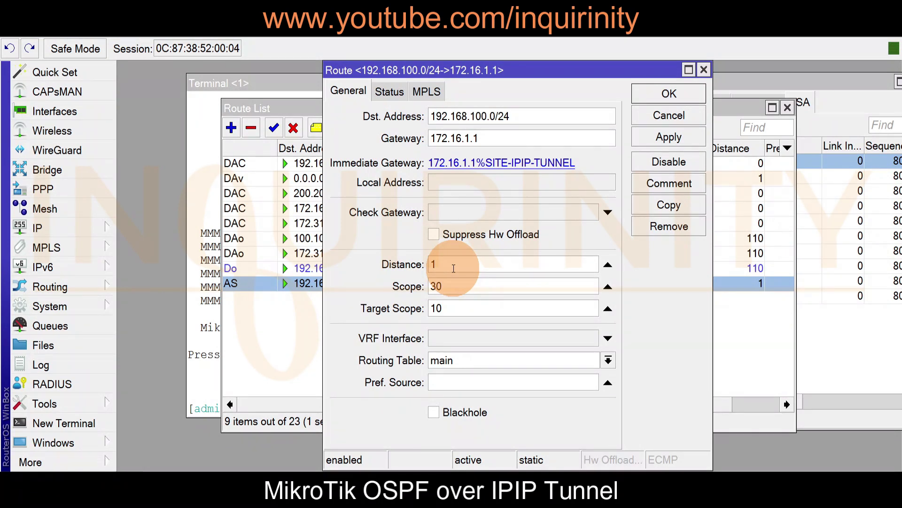
text(11)
click(668, 96)
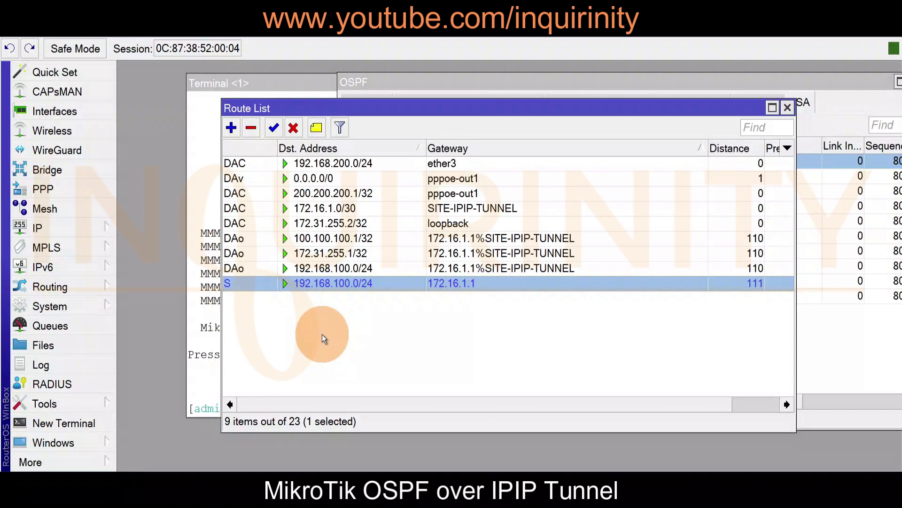
click(314, 269)
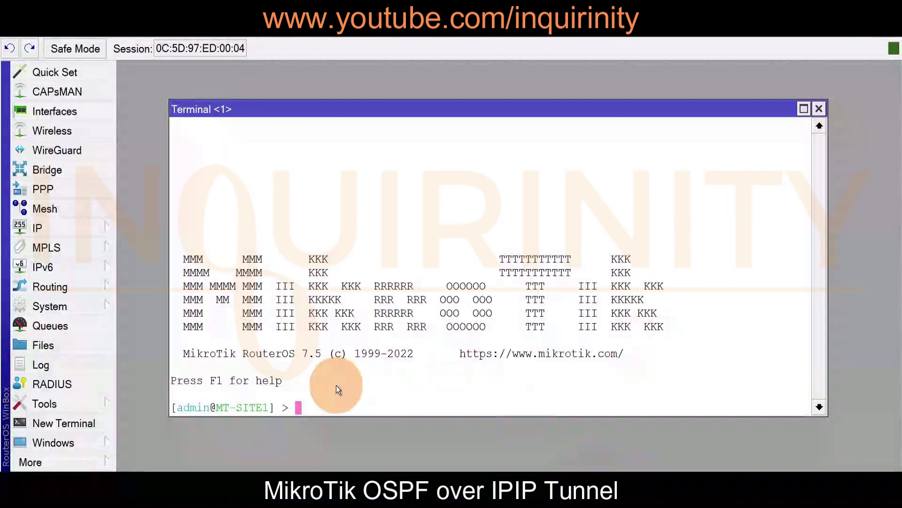
Step: Switch to the MT-SITE1 session and examine its IP route list for the OSPF and static routes to 192.168.200.0/24
click(63, 232)
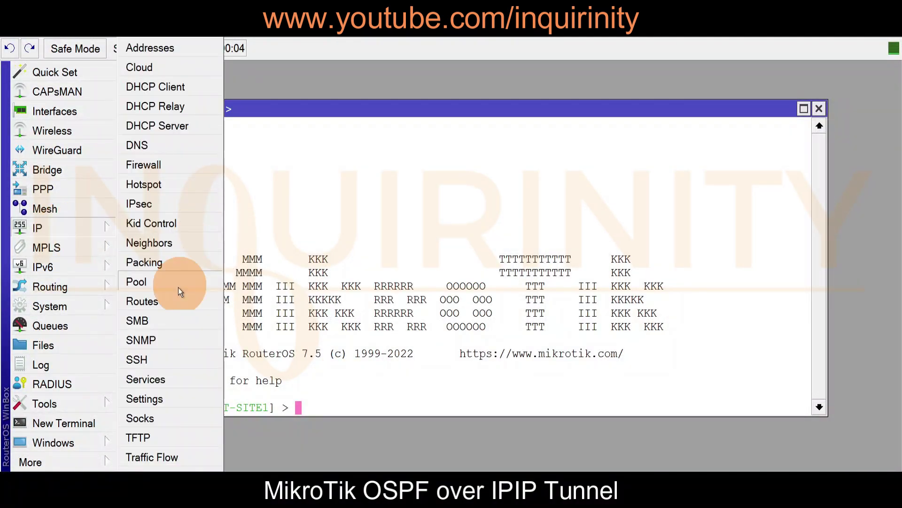
click(166, 301)
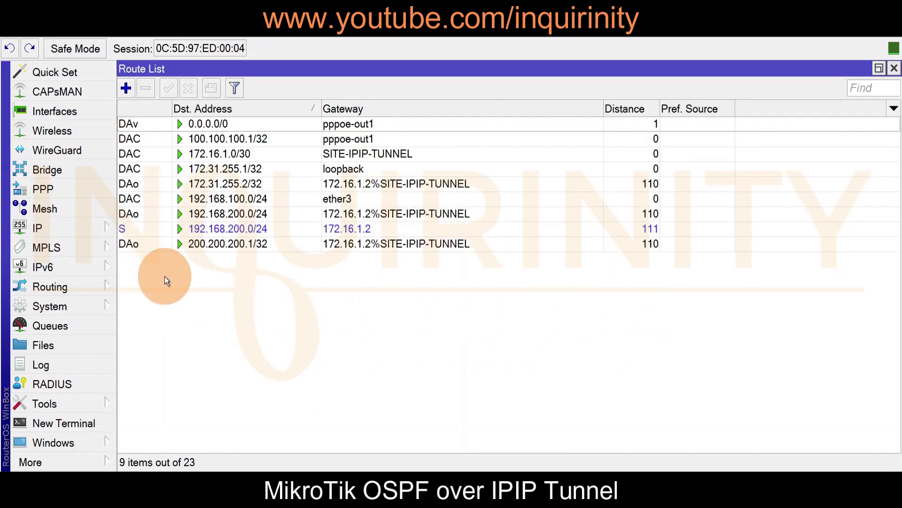
mouse_move(137, 247)
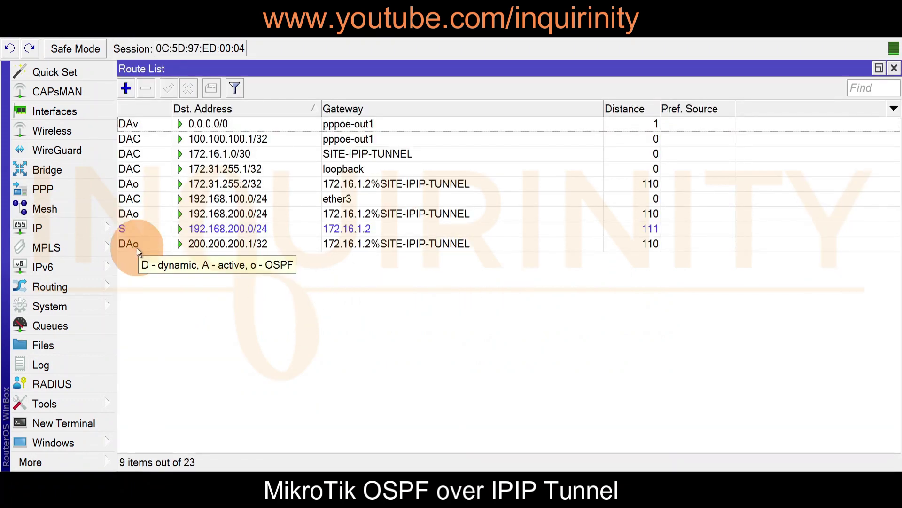
click(137, 217)
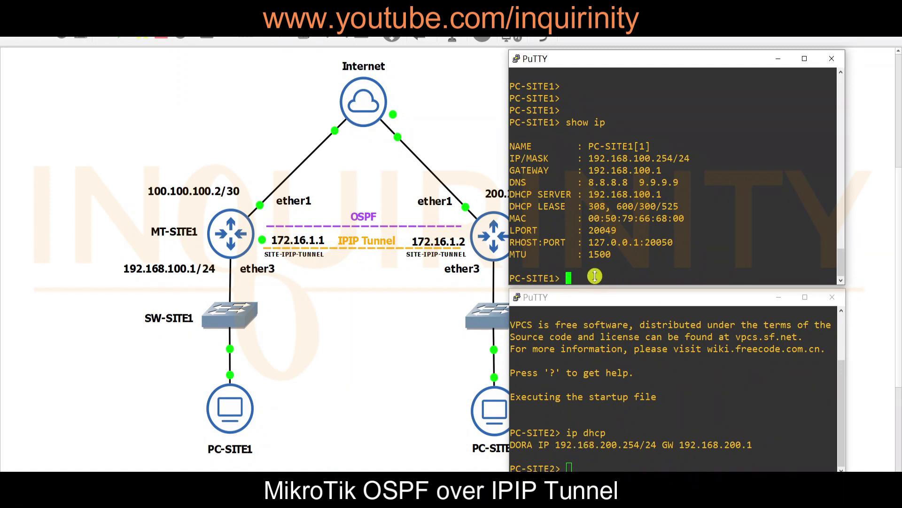
Step: Switch to the PC-SITE1 PuTTY console and ping a host on the 192.168.200.0/24 LAN
text(ping 192.168.200.)
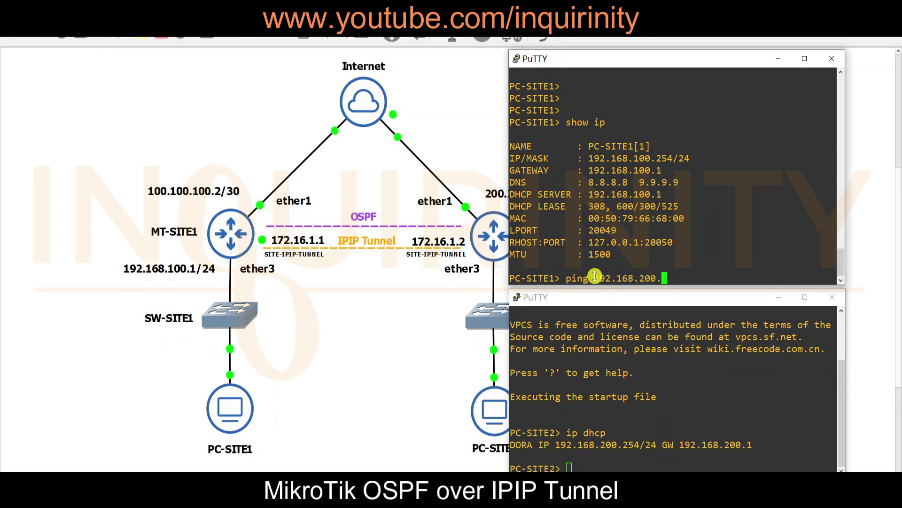